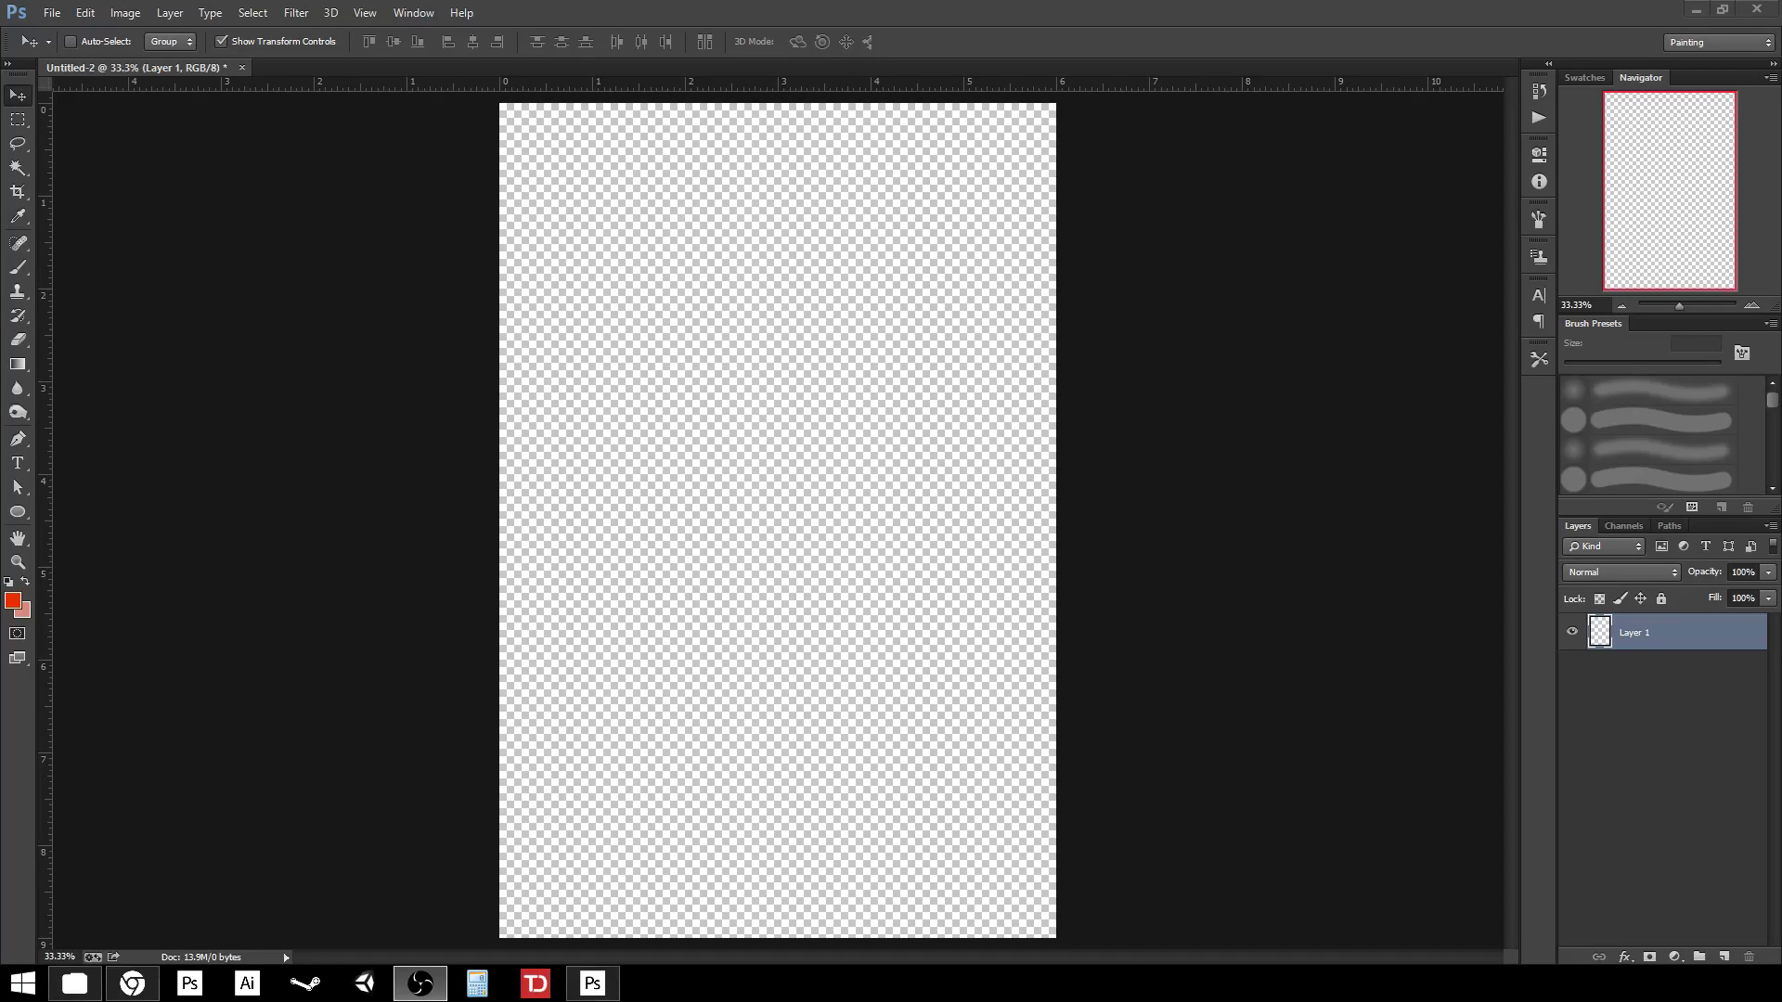
Select the Brush tool and open the File menu
{"action": "left_click", "coordinate": [18, 267]}
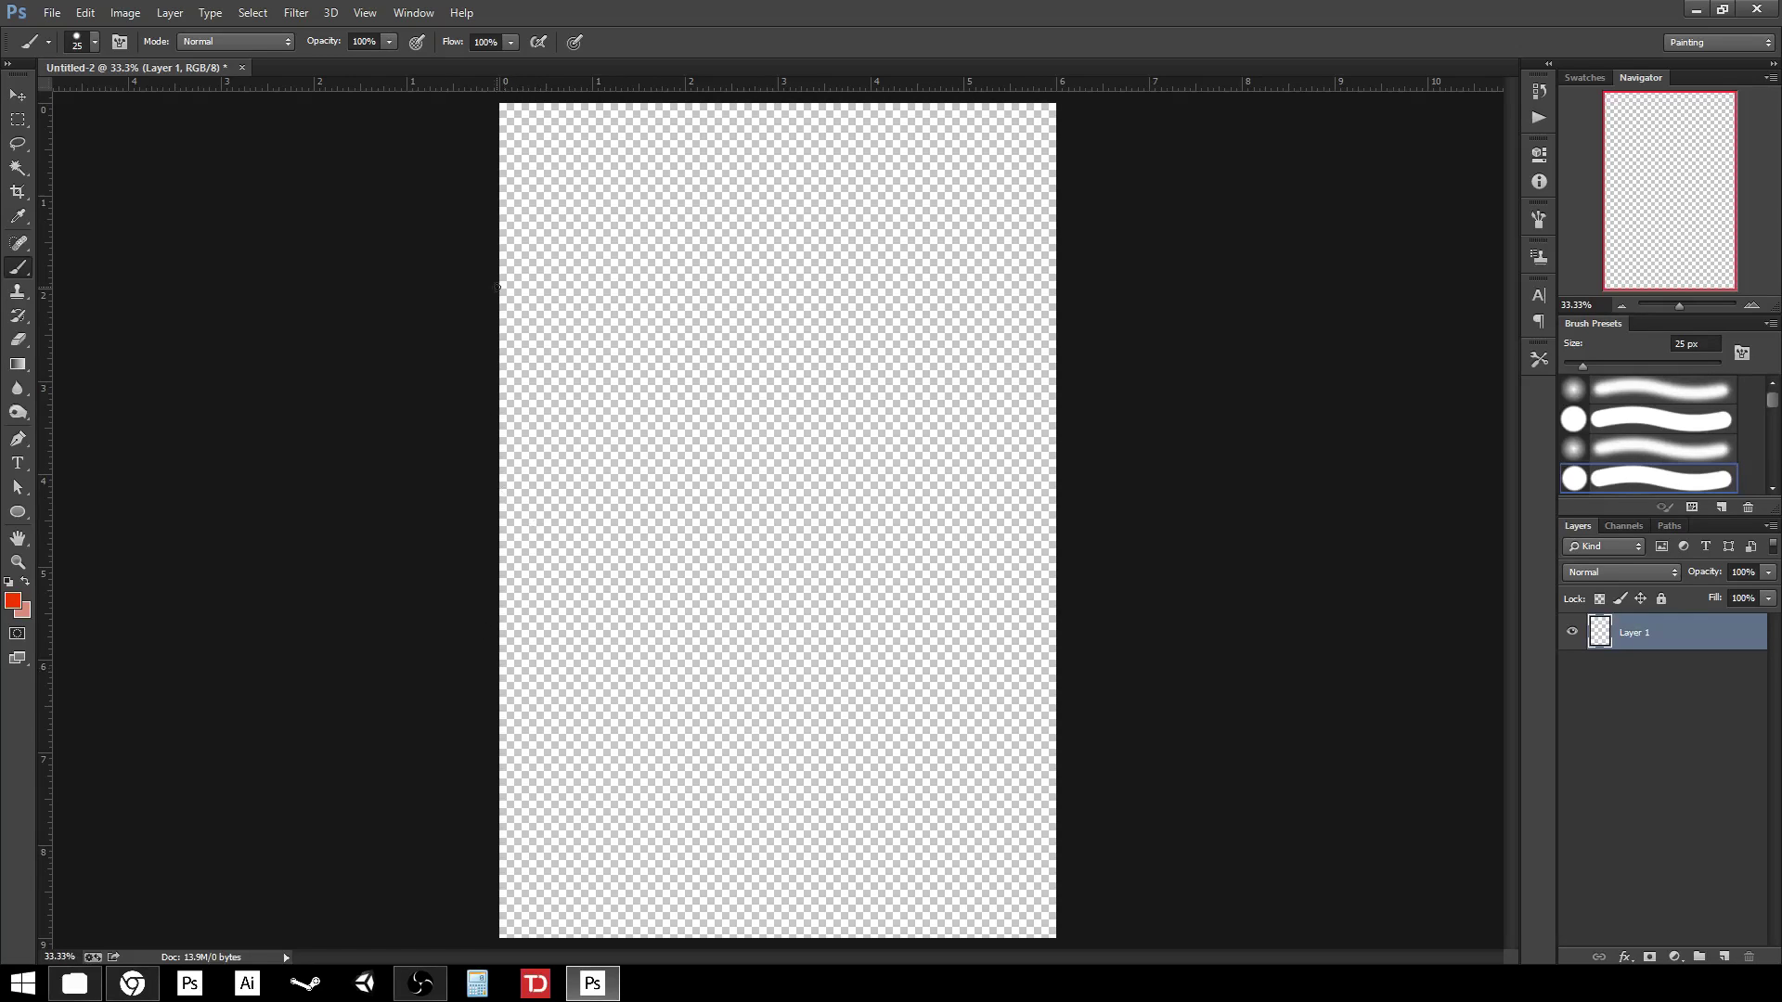
{"action": "left_click", "coordinate": [52, 13]}
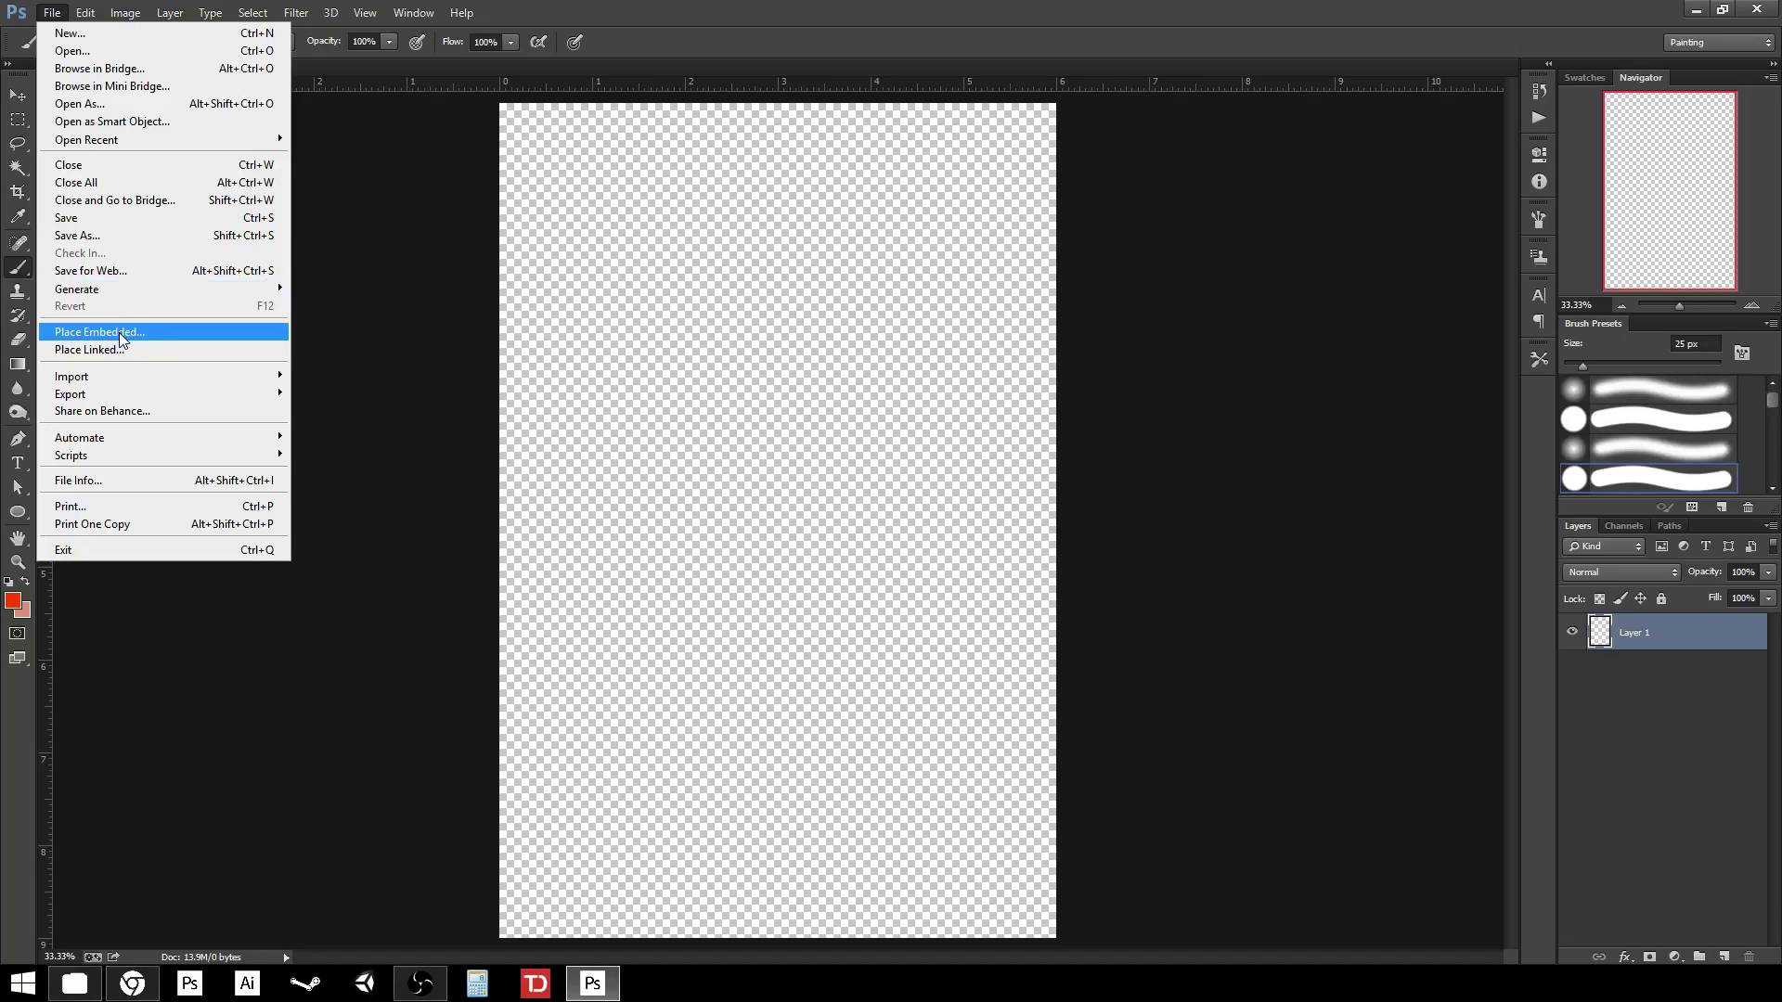
Place Embedded the IMG_9680 forest campfire photo from Stock Photos into the blank document
{"action": "left_click", "coordinate": [120, 334]}
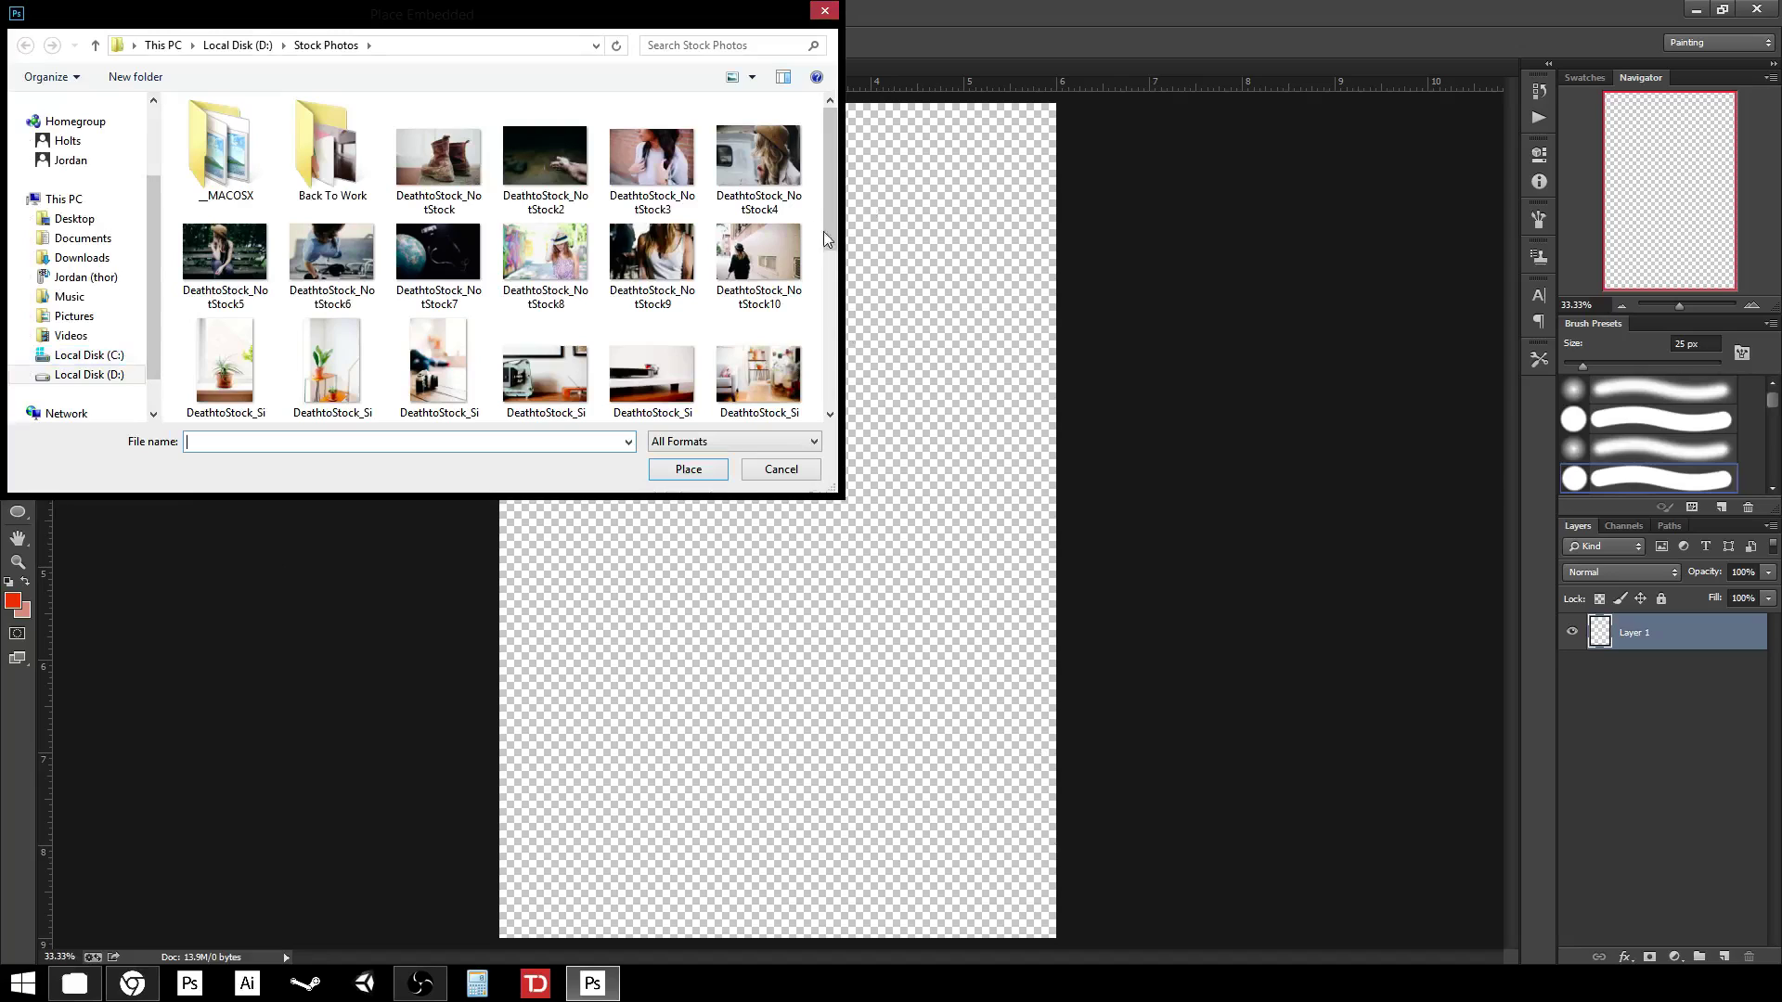
{"action": "scroll", "coordinate": [822, 231], "scroll_direction": "down", "scroll_amount": 3}
{"action": "scroll", "coordinate": [812, 313], "scroll_direction": "down", "scroll_amount": 2}
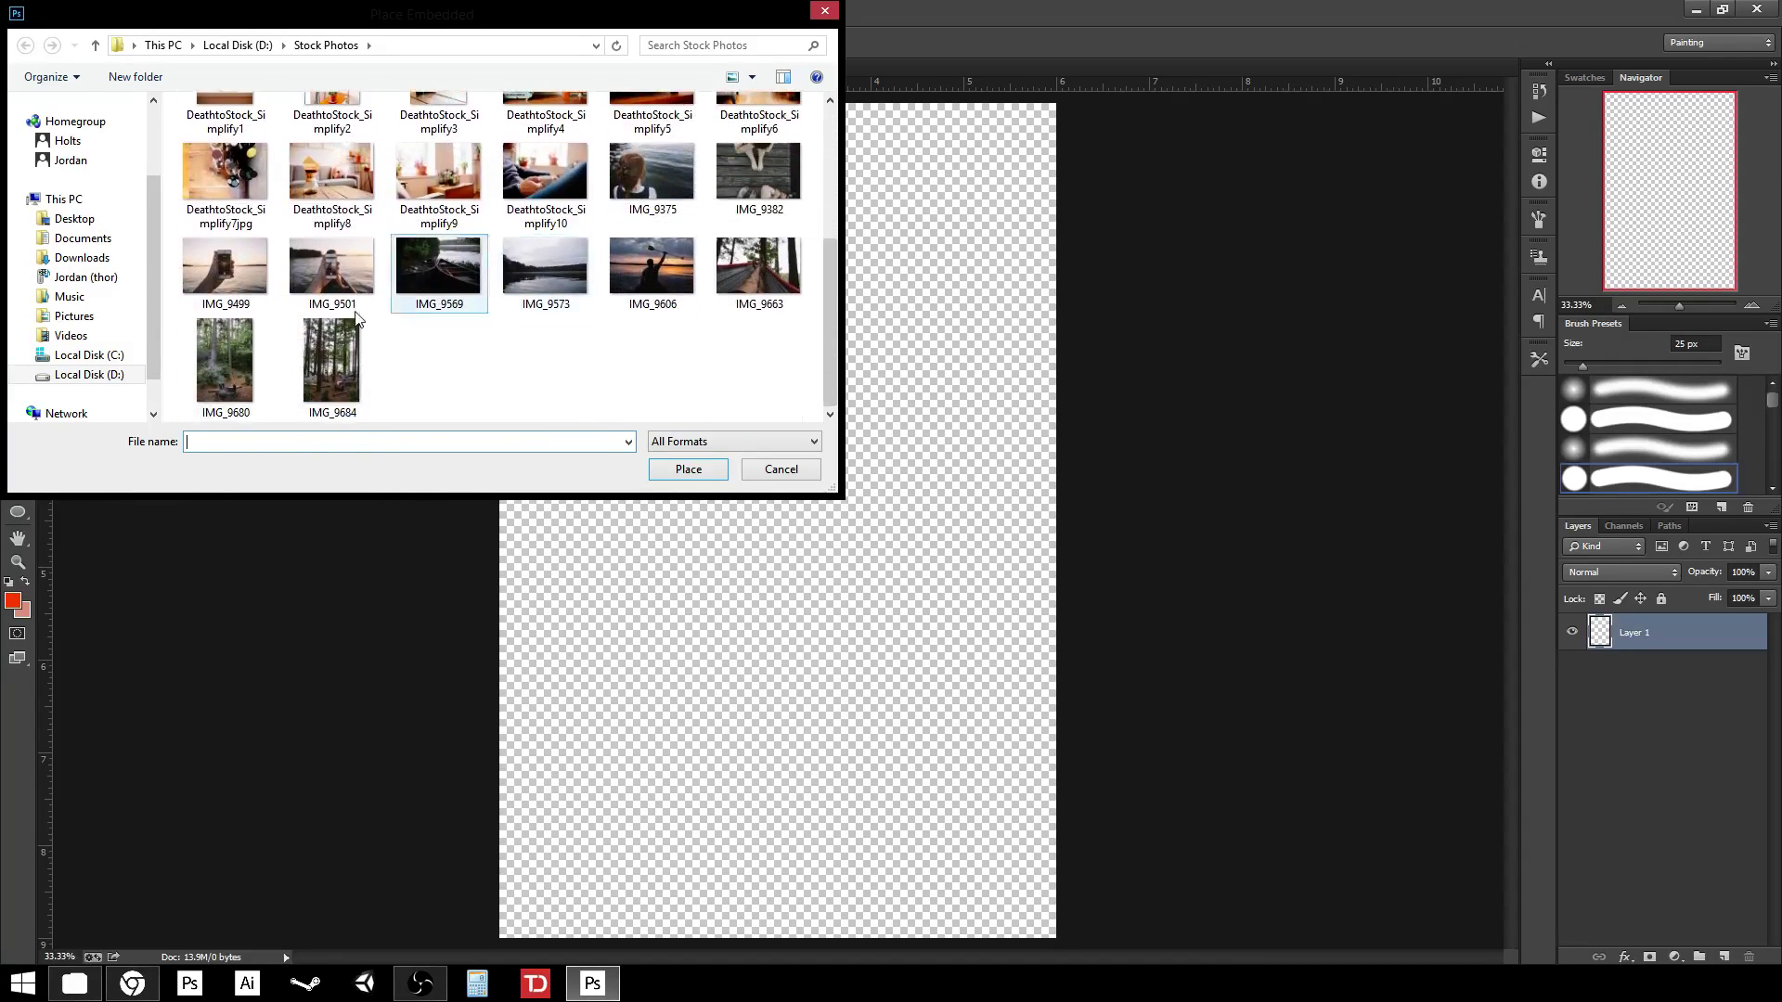
{"action": "left_click", "coordinate": [247, 384]}
{"action": "left_click", "coordinate": [688, 470]}
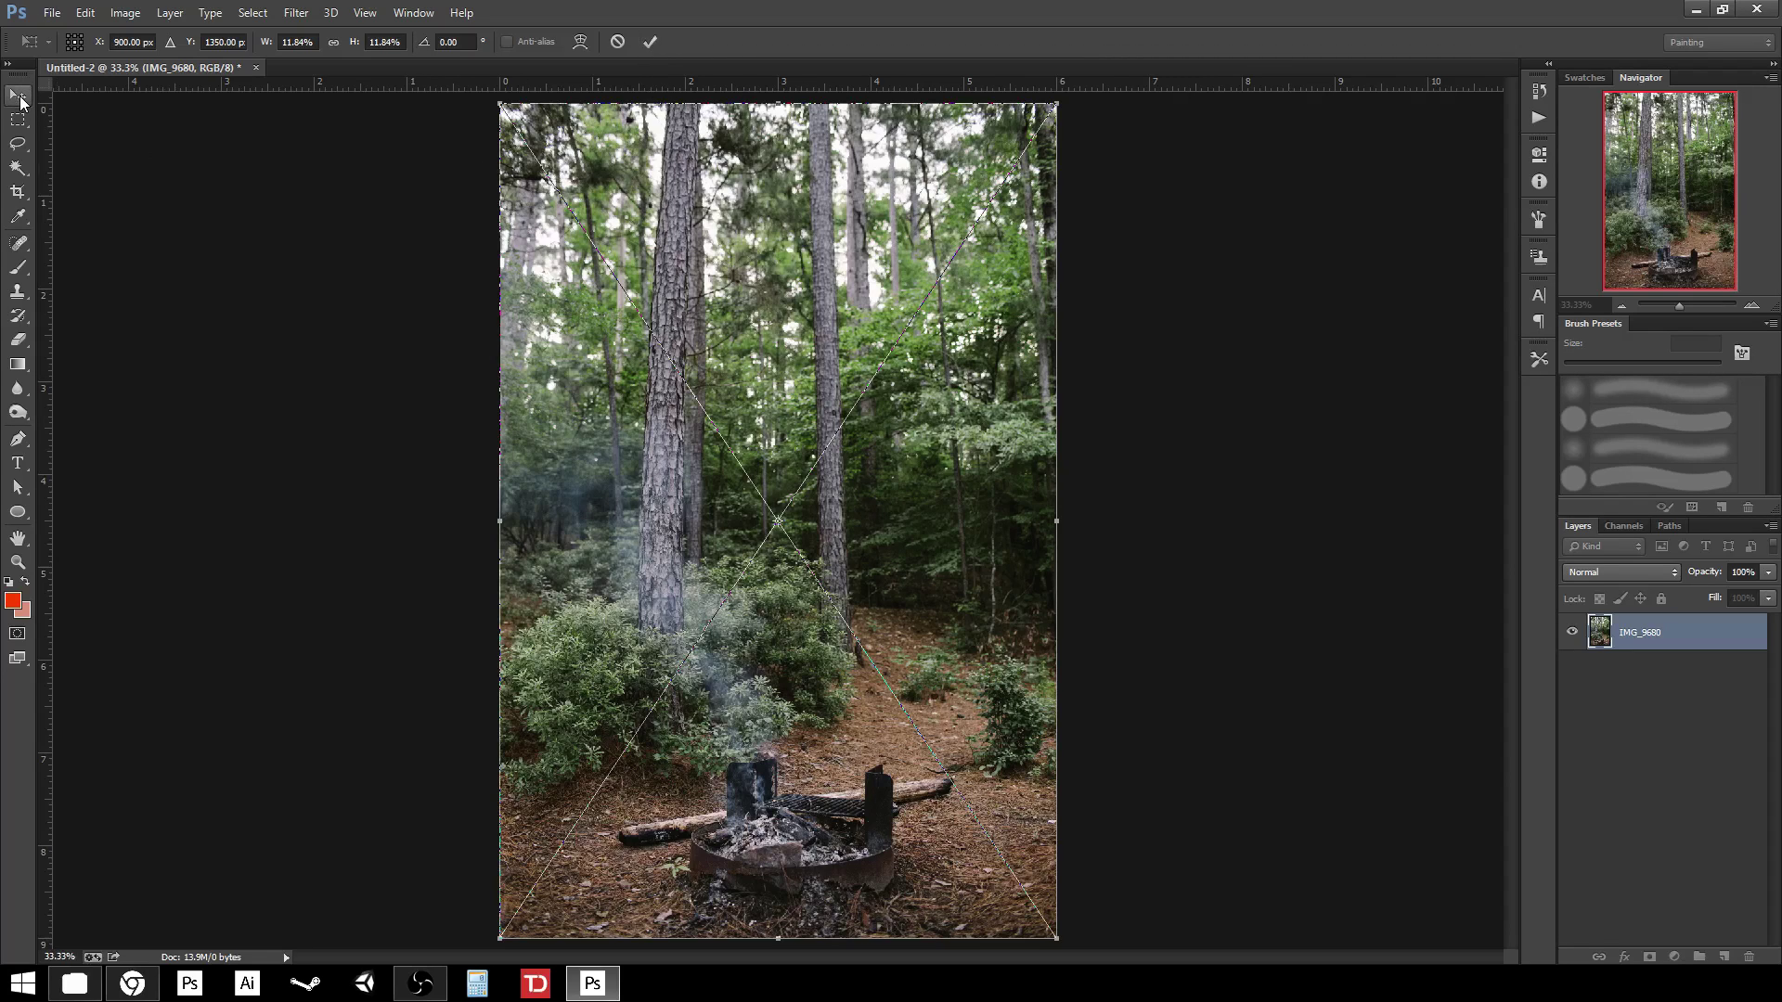
Commit the placed photo, switch to the Brush, and rename its layer 'Main Image'
{"action": "left_click", "coordinate": [649, 42]}
{"action": "key", "text": "b"}
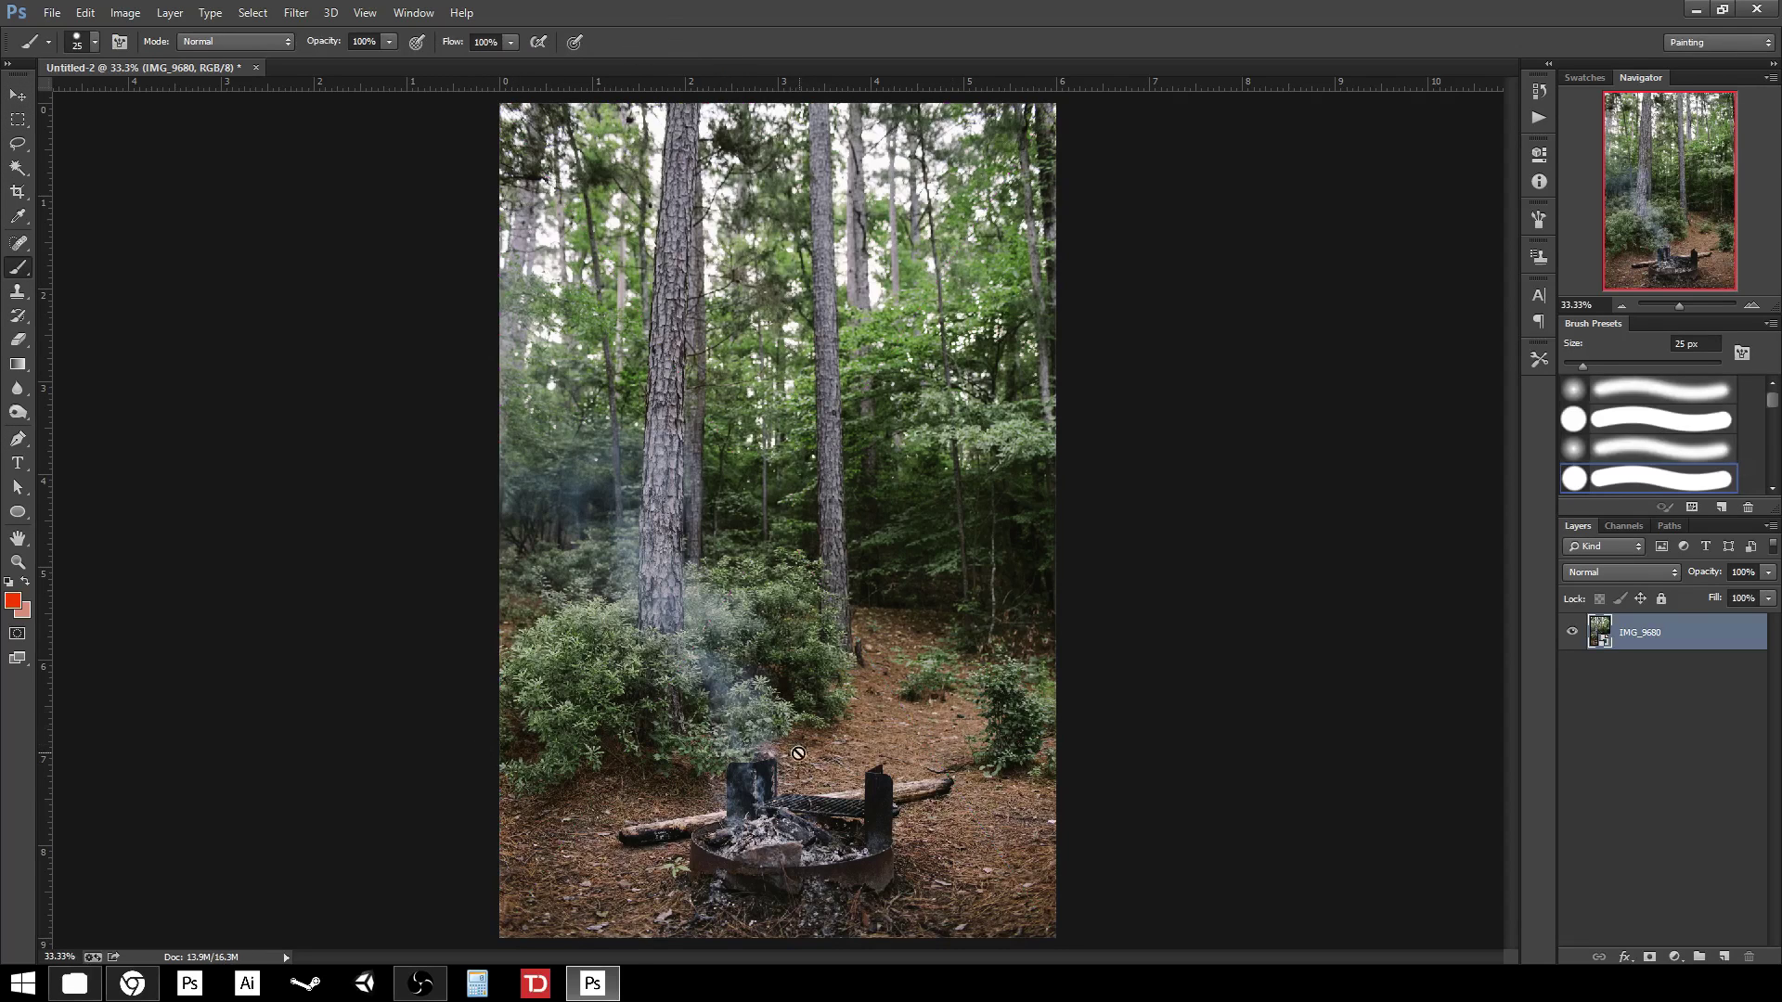
{"action": "double_click", "coordinate": [1646, 633]}
{"action": "type", "text": "Main Image"}
{"action": "key", "text": "Return"}
{"action": "left_click", "coordinate": [767, 515]}
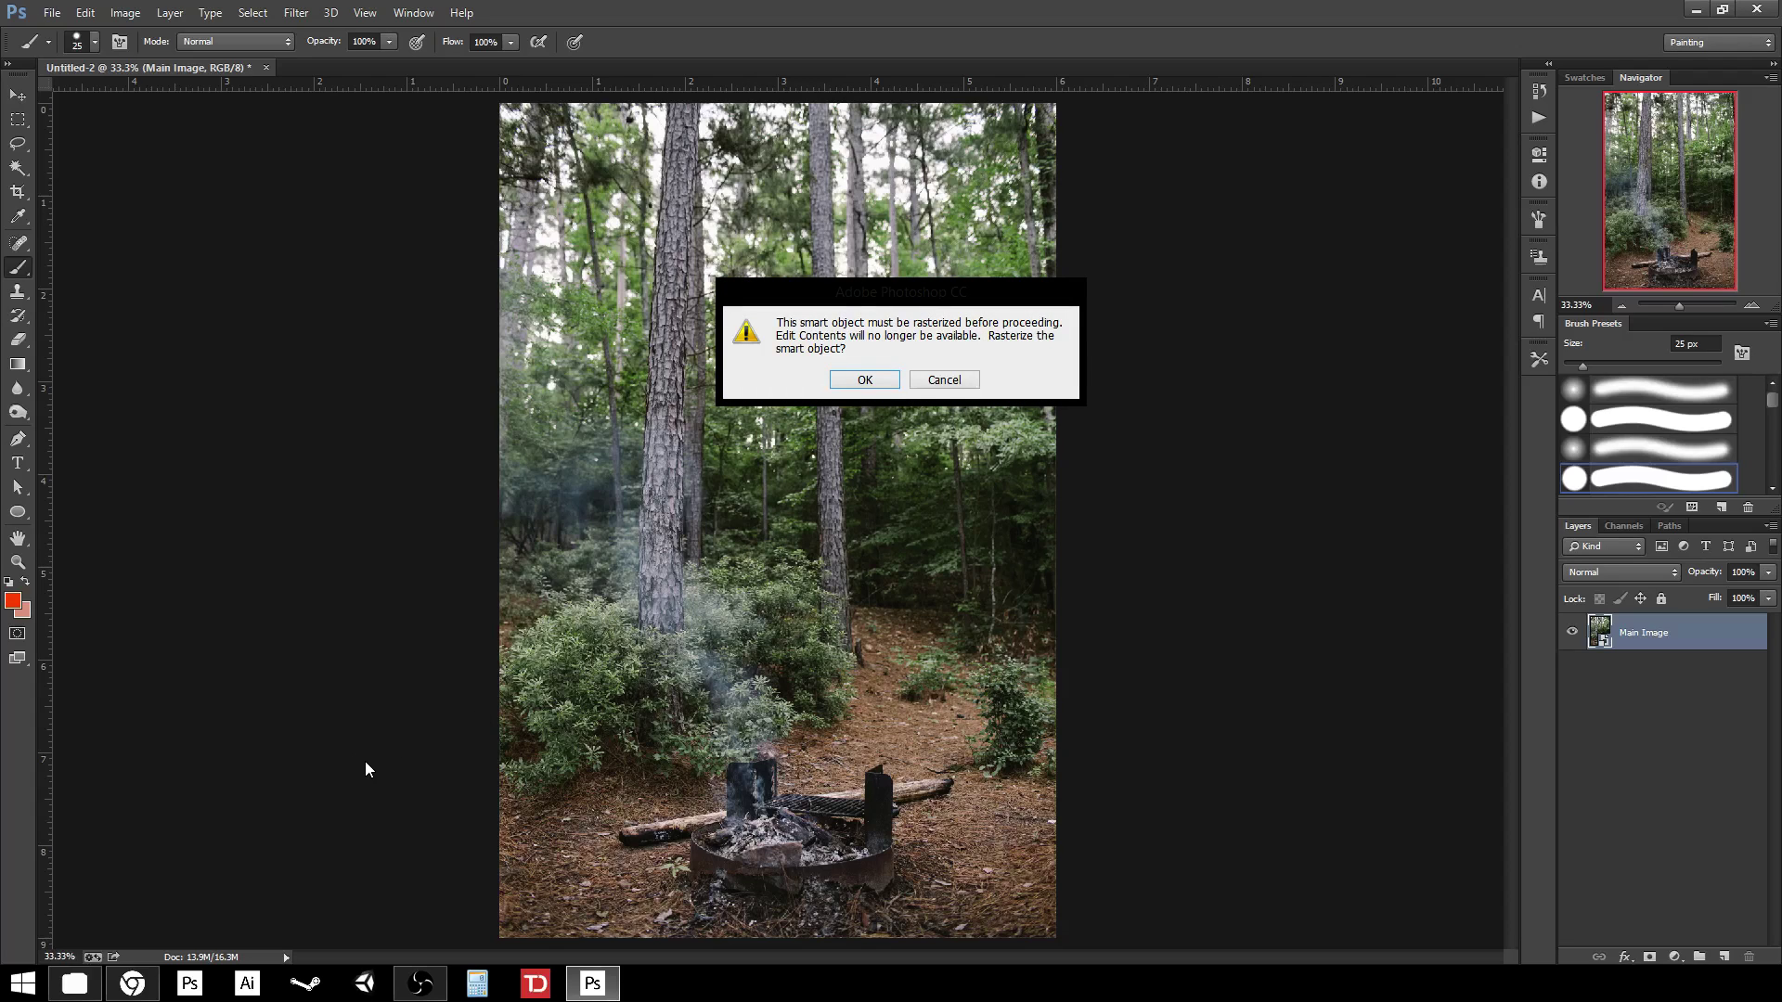
{"action": "left_click", "coordinate": [945, 380]}
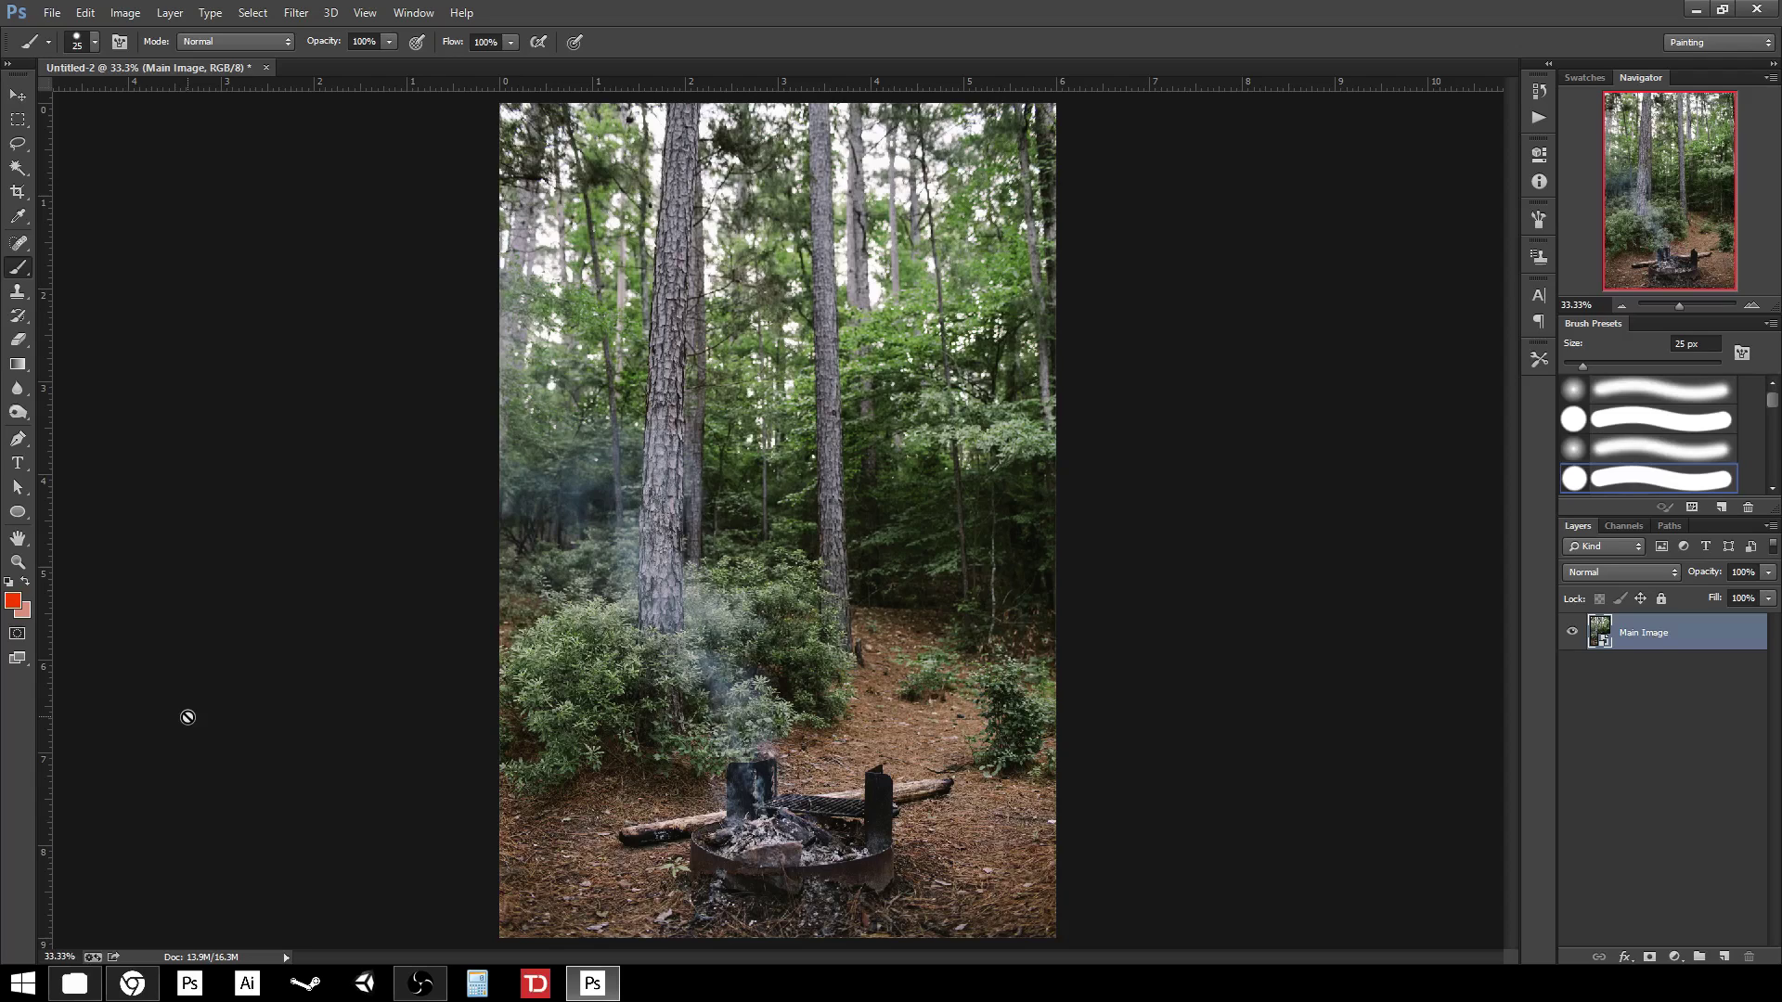
Choose Rasterize Layer from the Main Image layer's context menu to make it a pixel layer
{"action": "left_click", "coordinate": [1652, 638], "text": "ctrl"}
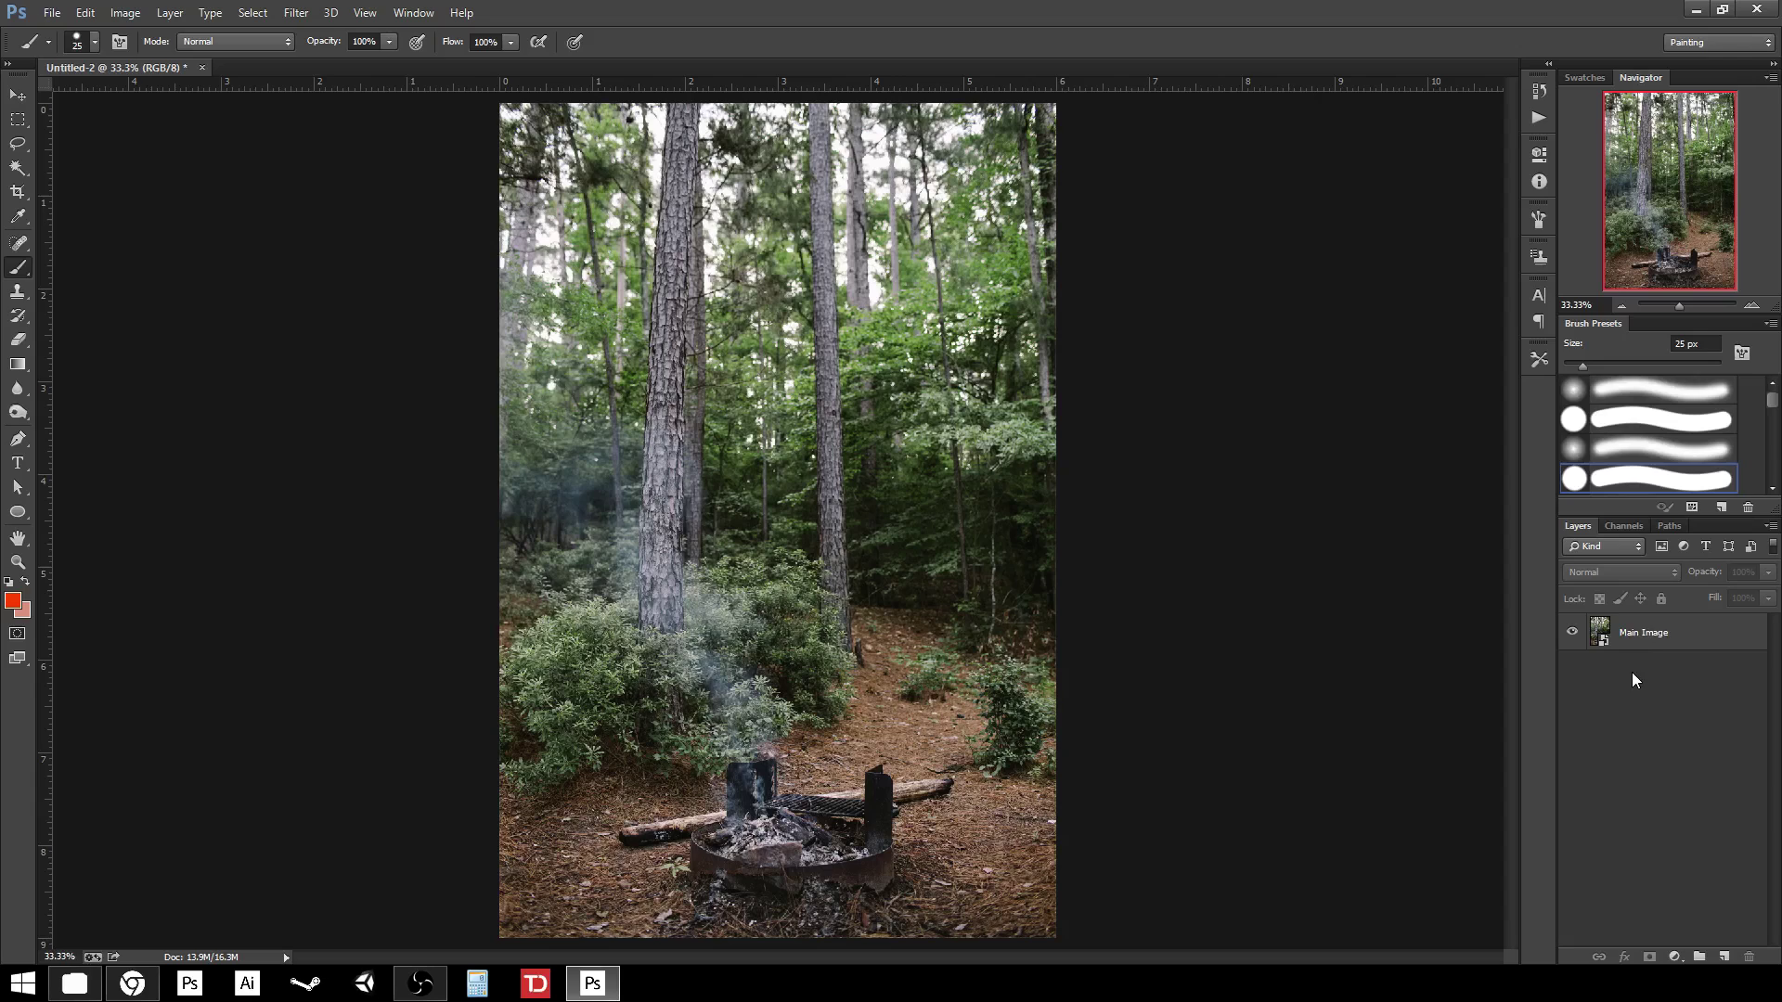
{"action": "right_click", "coordinate": [1639, 638]}
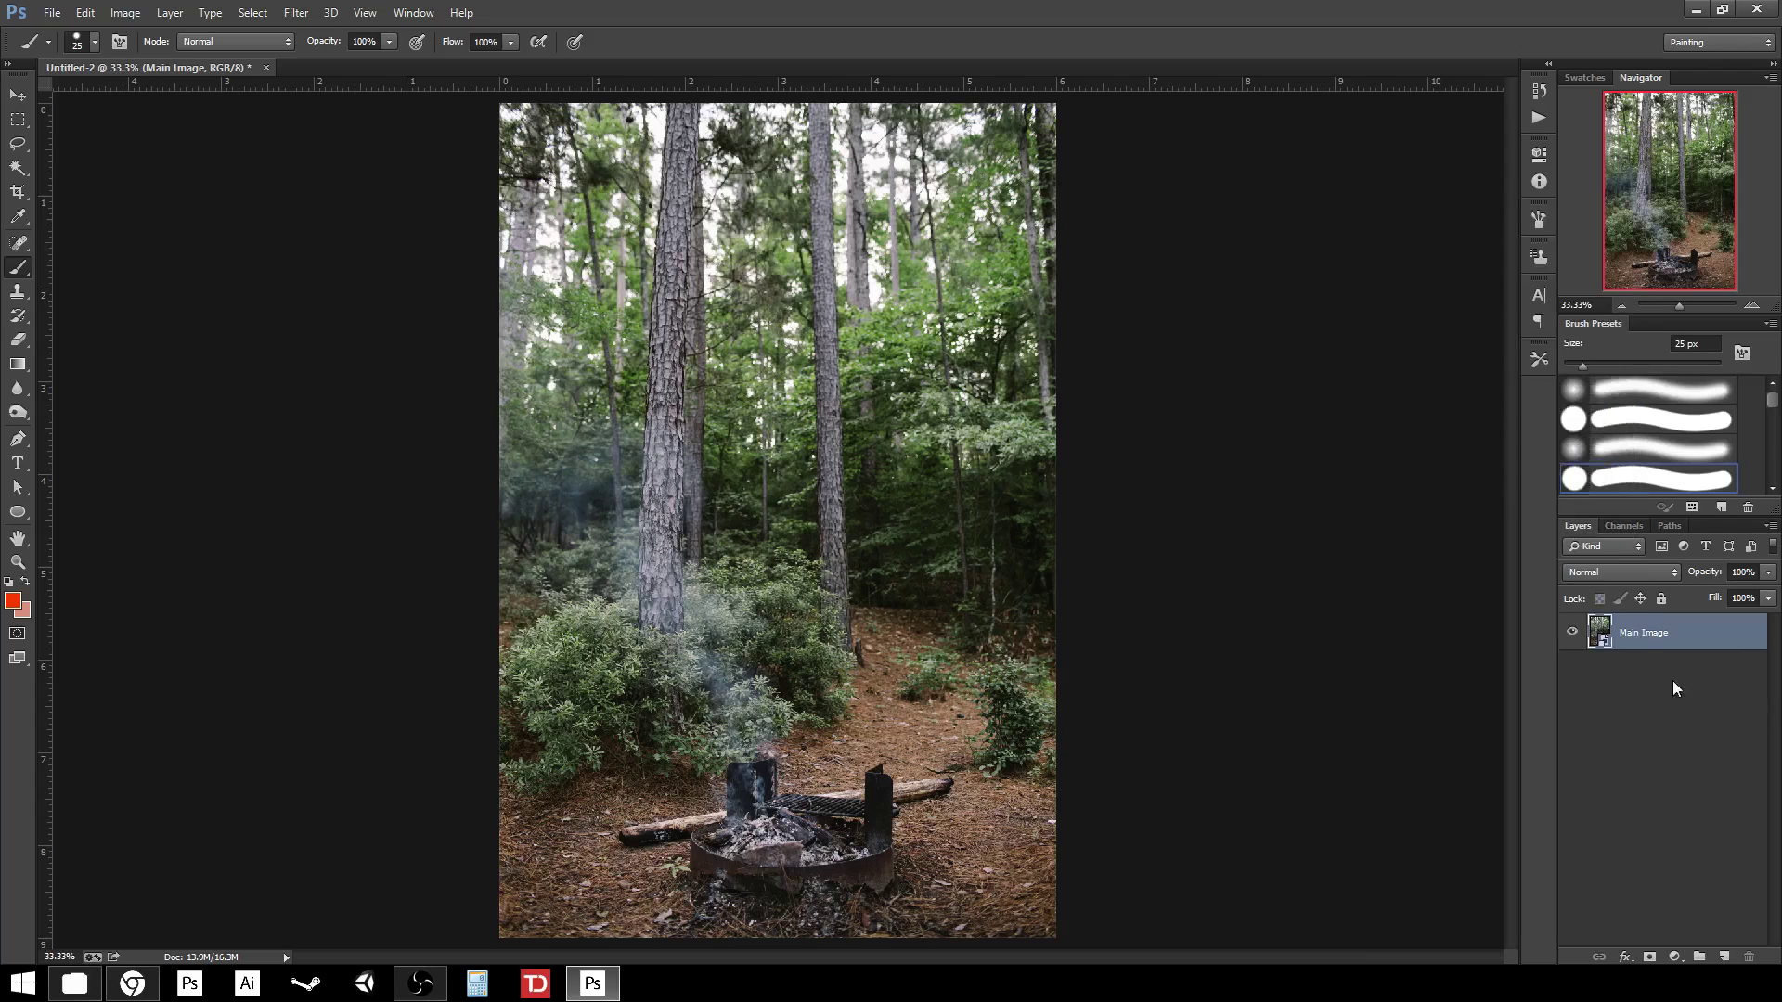
{"action": "right_click", "coordinate": [1647, 636]}
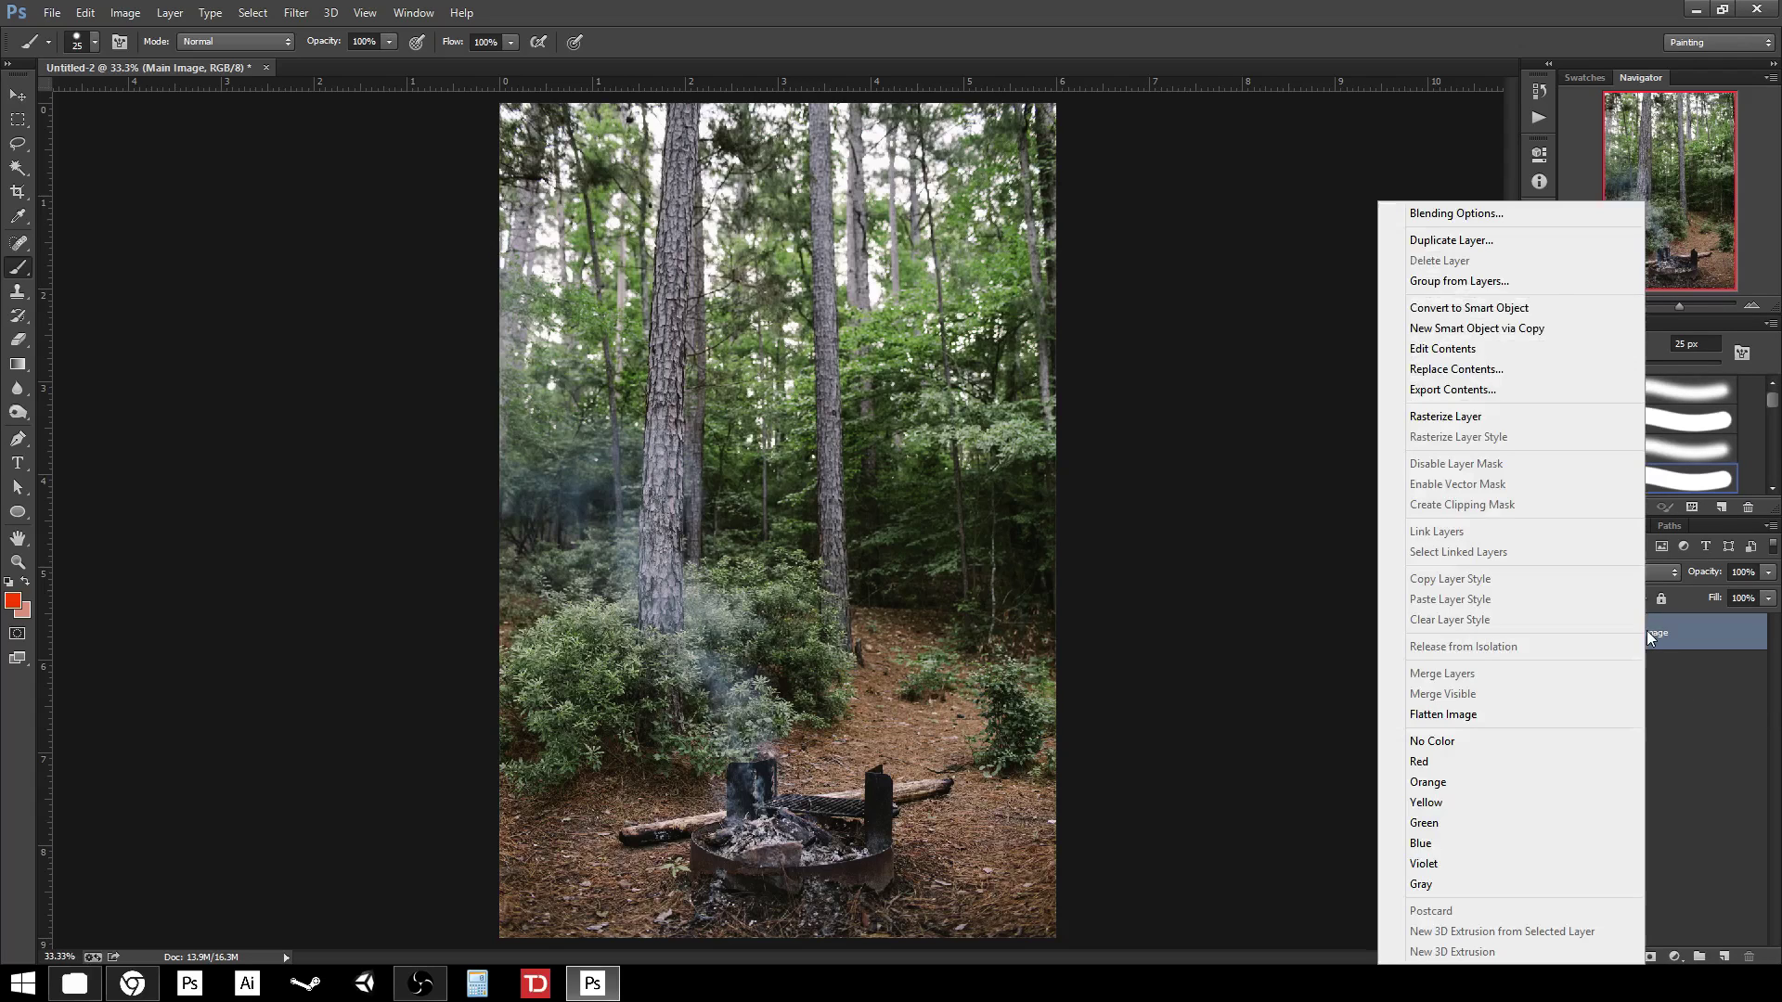
{"action": "left_click", "coordinate": [1670, 678]}
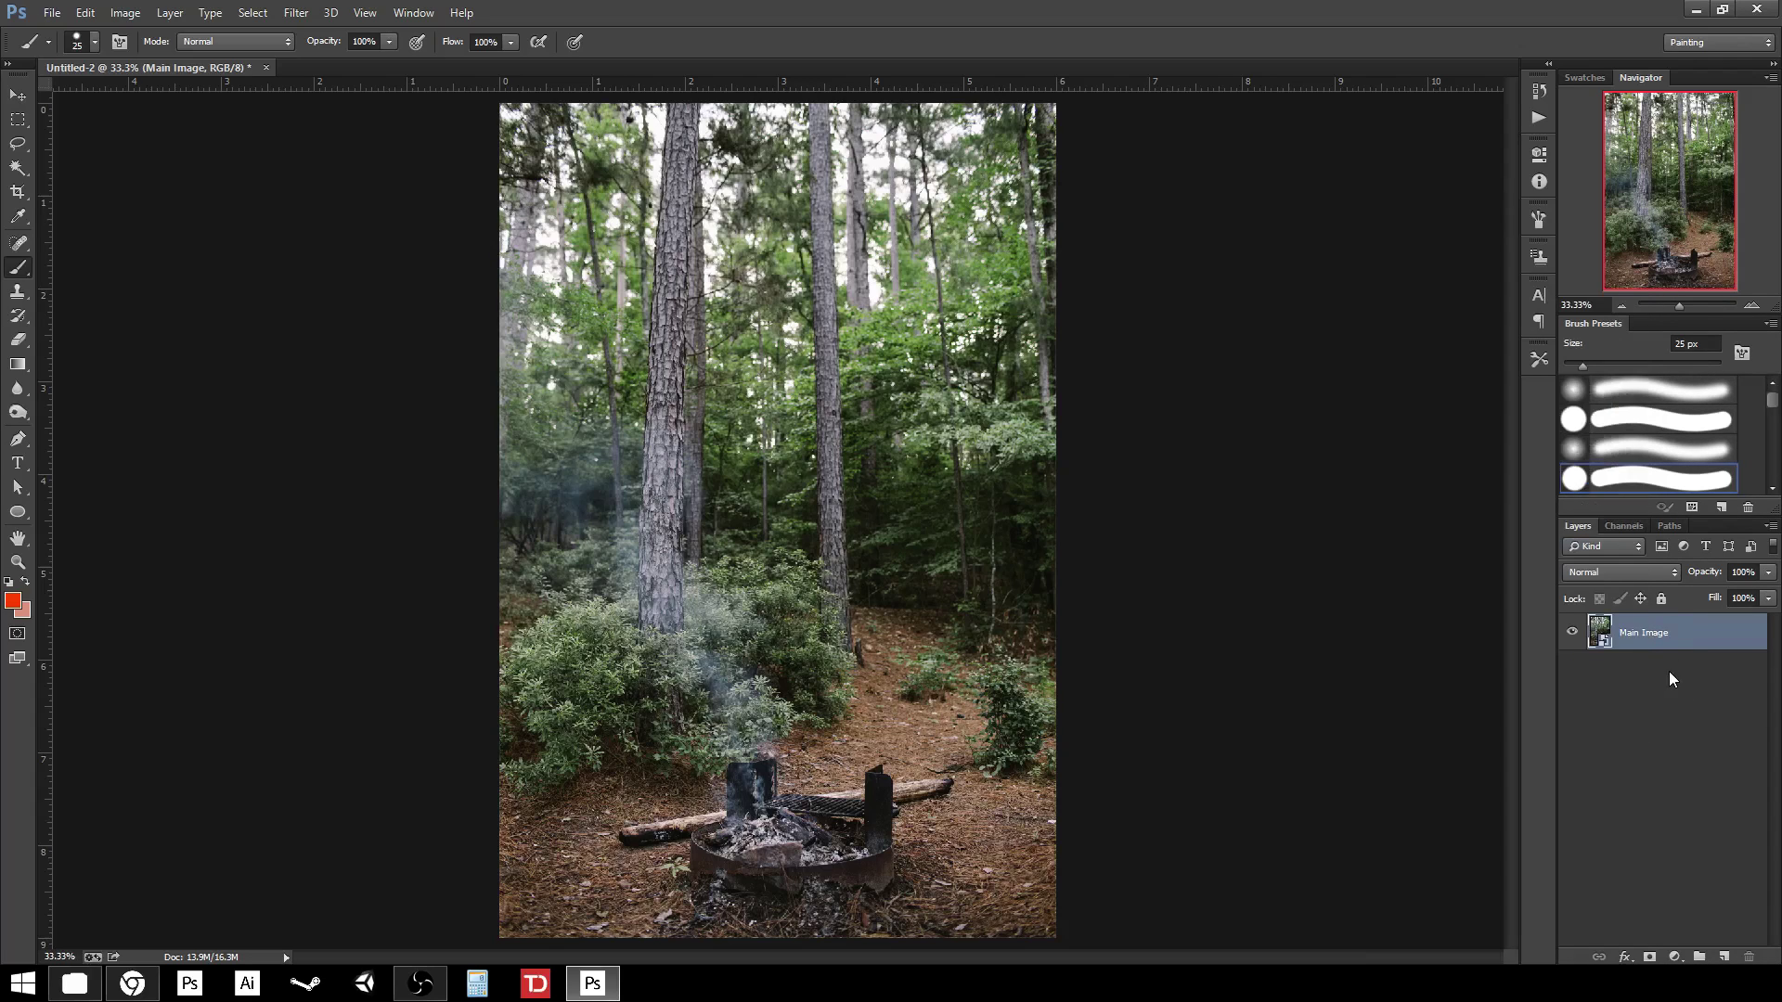
{"action": "right_click", "coordinate": [1598, 636]}
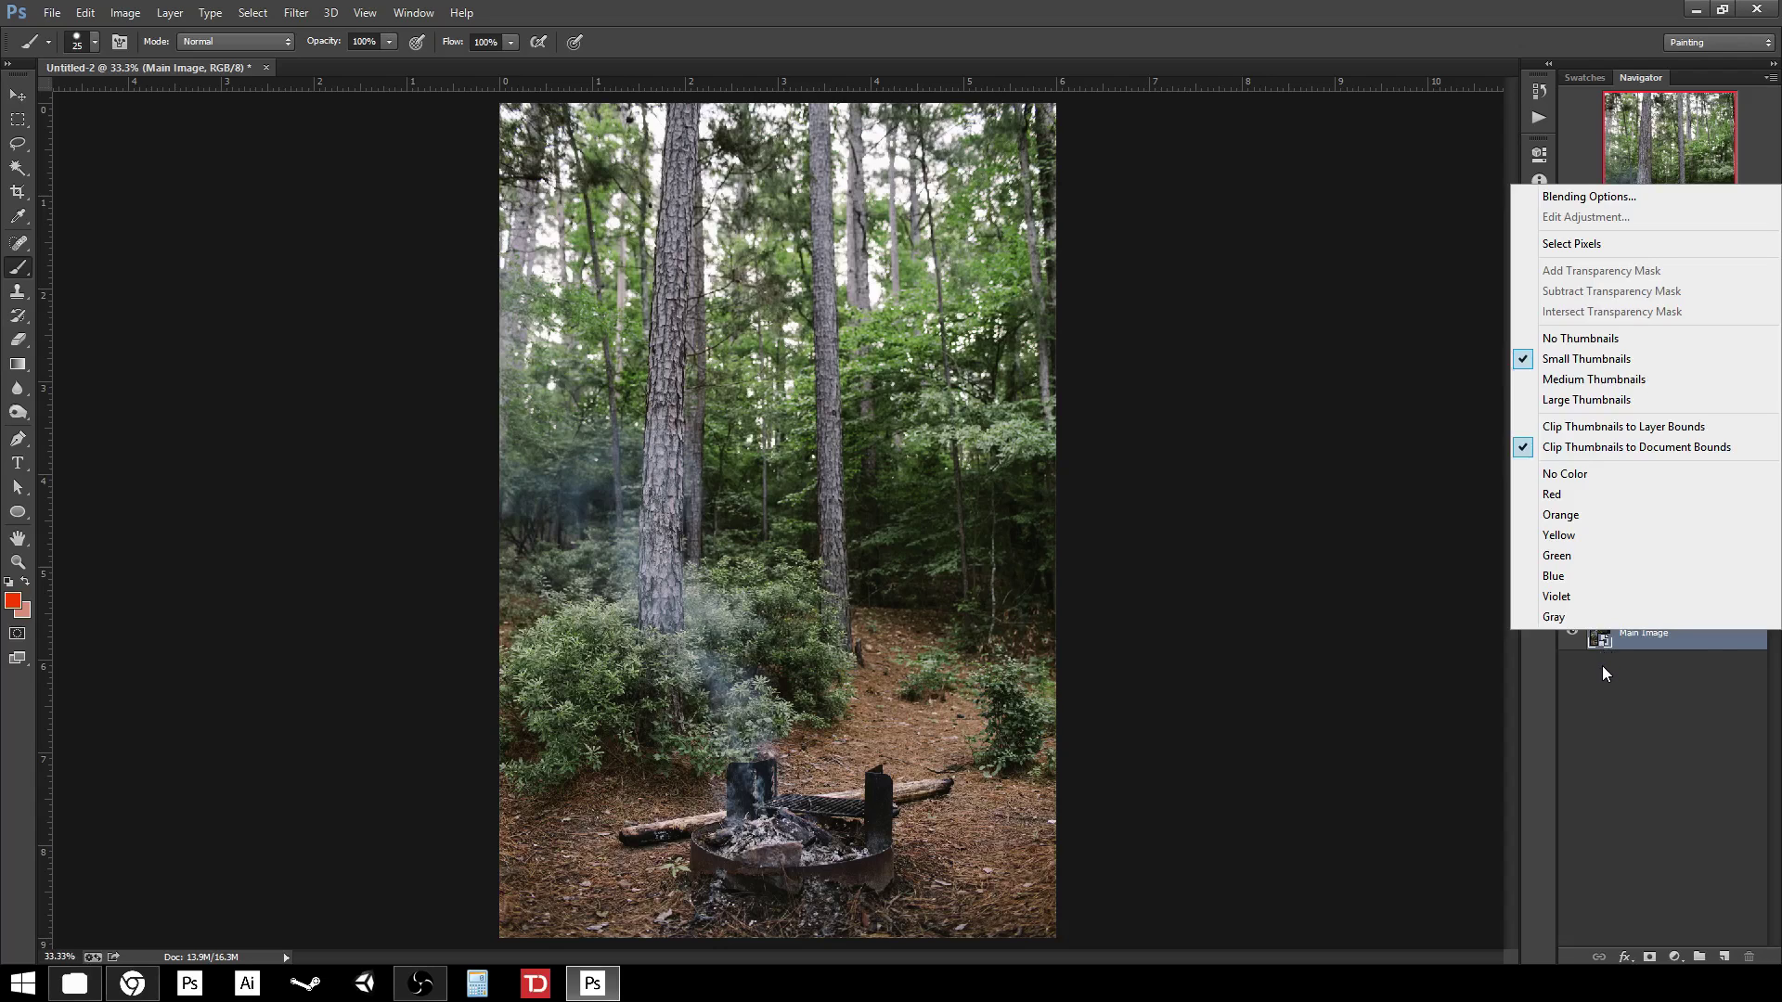
{"action": "left_click", "coordinate": [1602, 665]}
{"action": "right_click", "coordinate": [1661, 627]}
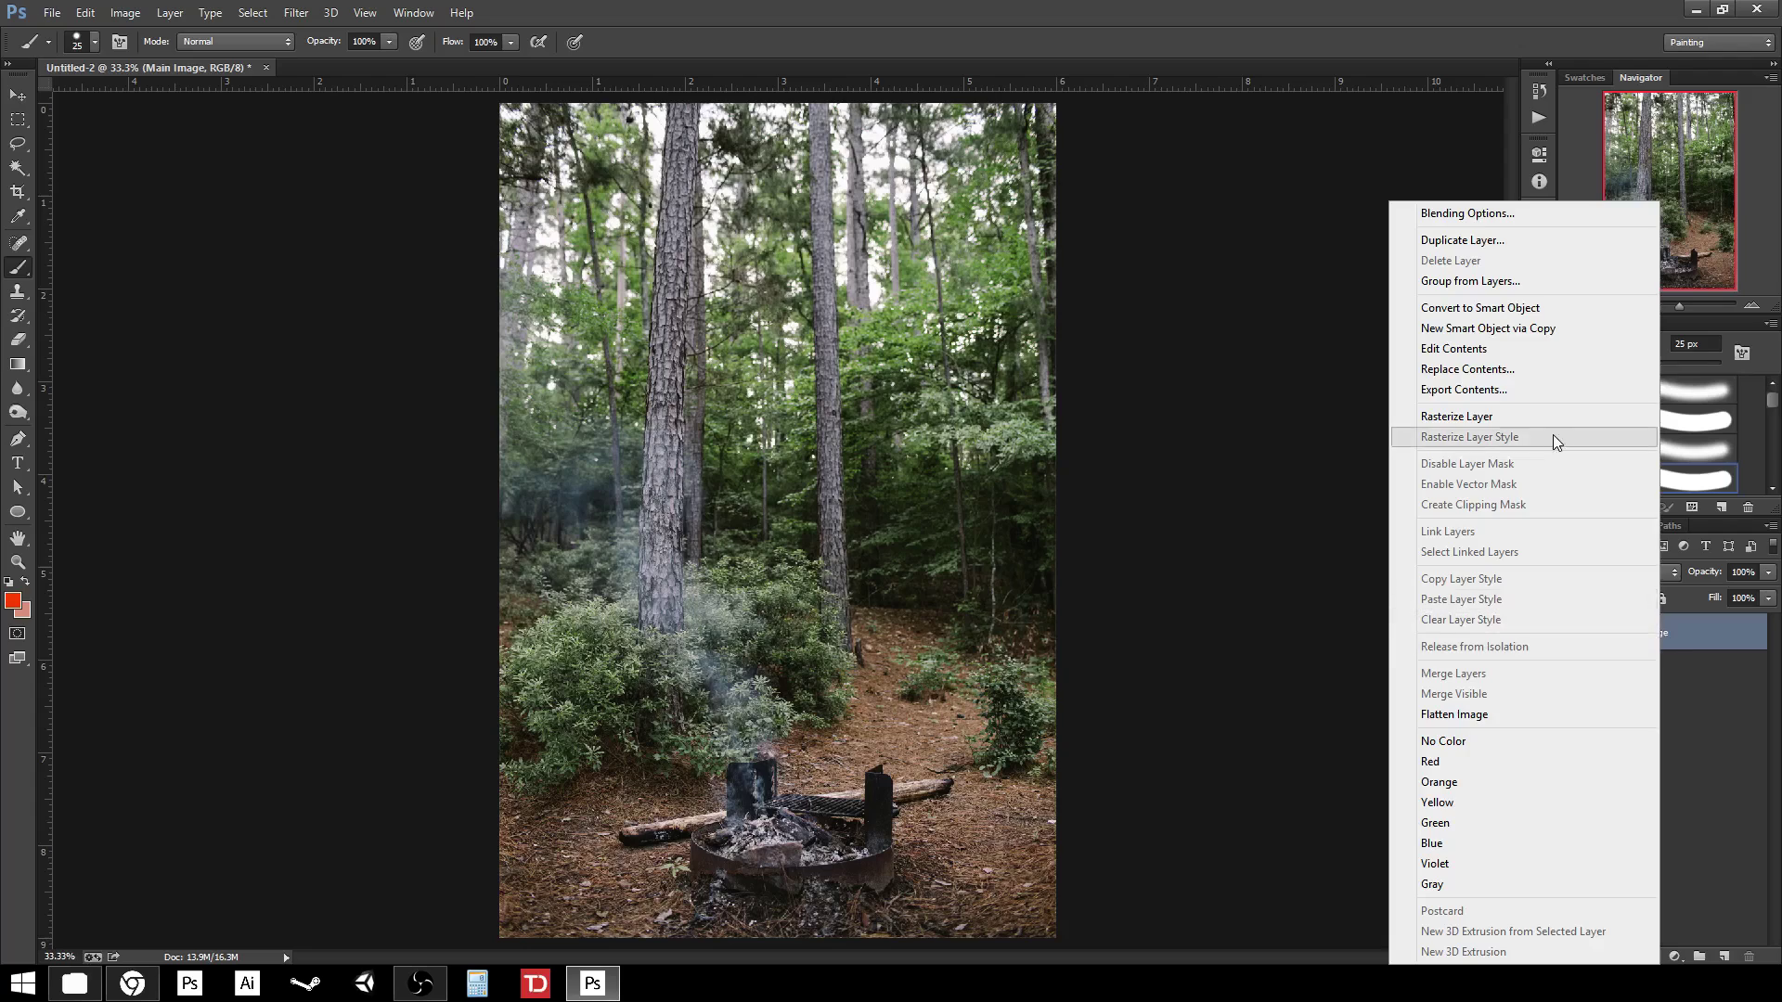
{"action": "left_click", "coordinate": [1535, 418]}
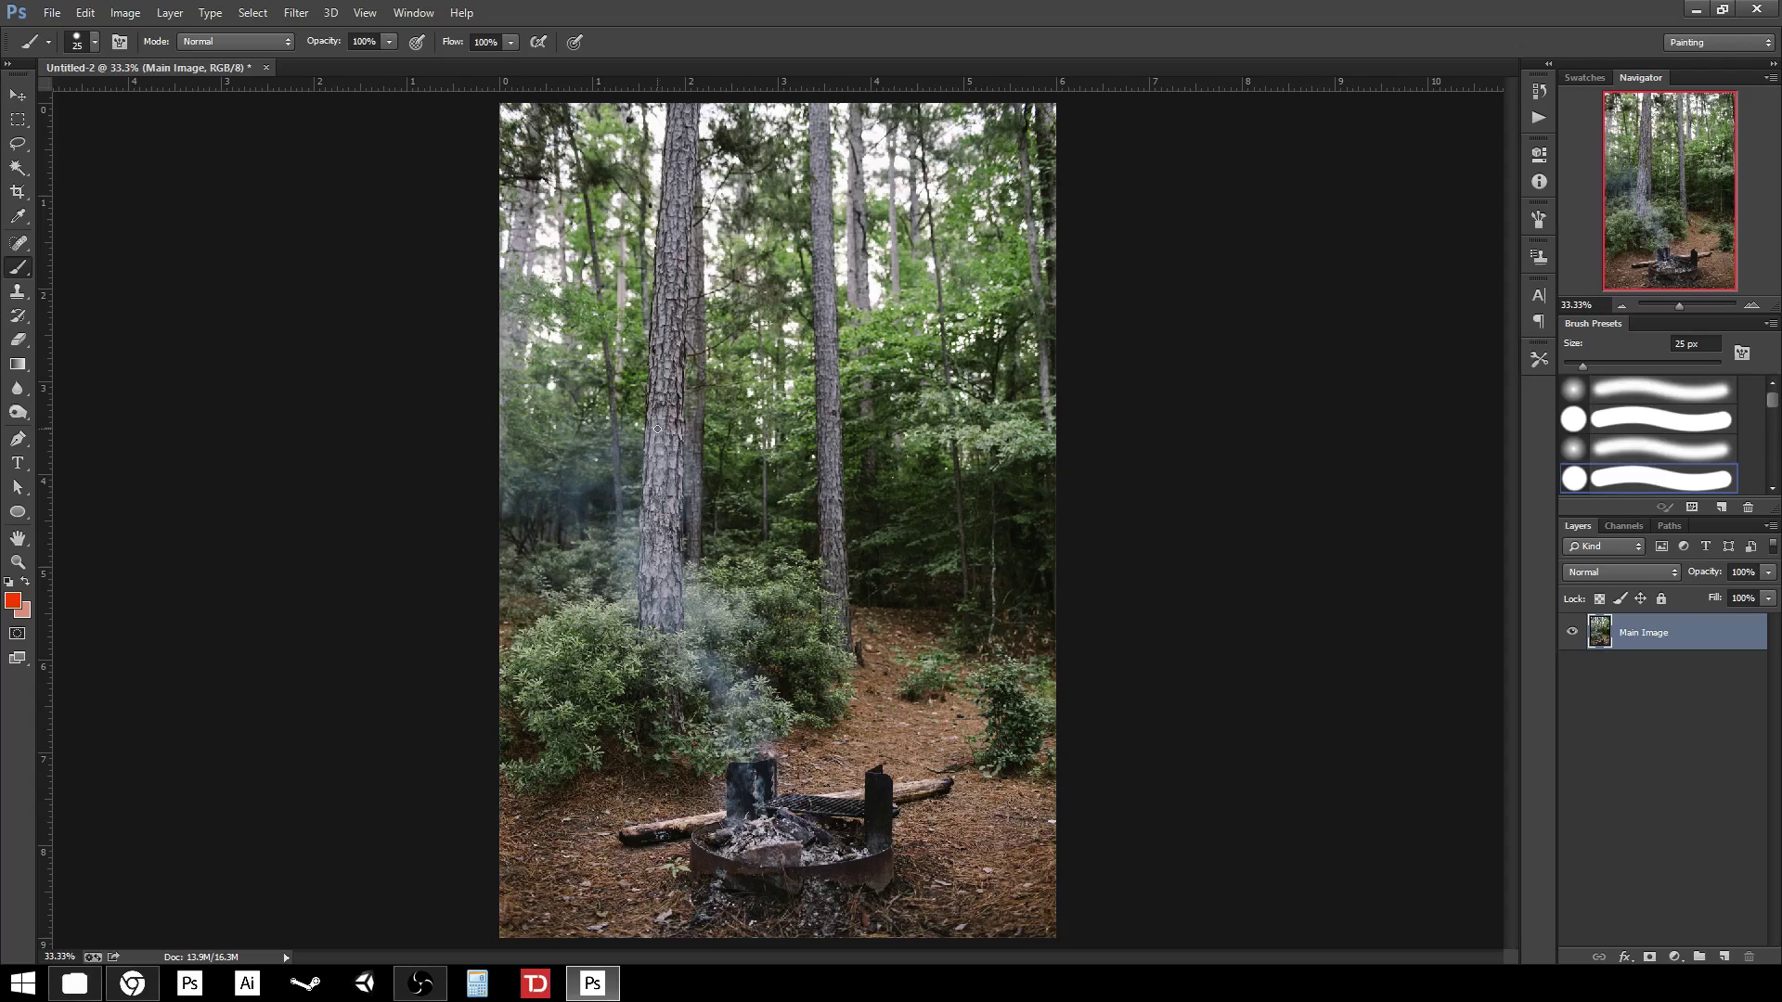
{"action": "mouse_move", "coordinate": [637, 481]}
{"action": "left_mouse_down"}
{"action": "mouse_move", "coordinate": [670, 484]}
{"action": "mouse_move", "coordinate": [840, 709]}
{"action": "mouse_move", "coordinate": [965, 296]}
{"action": "mouse_move", "coordinate": [981, 291]}
{"action": "left_mouse_up"}
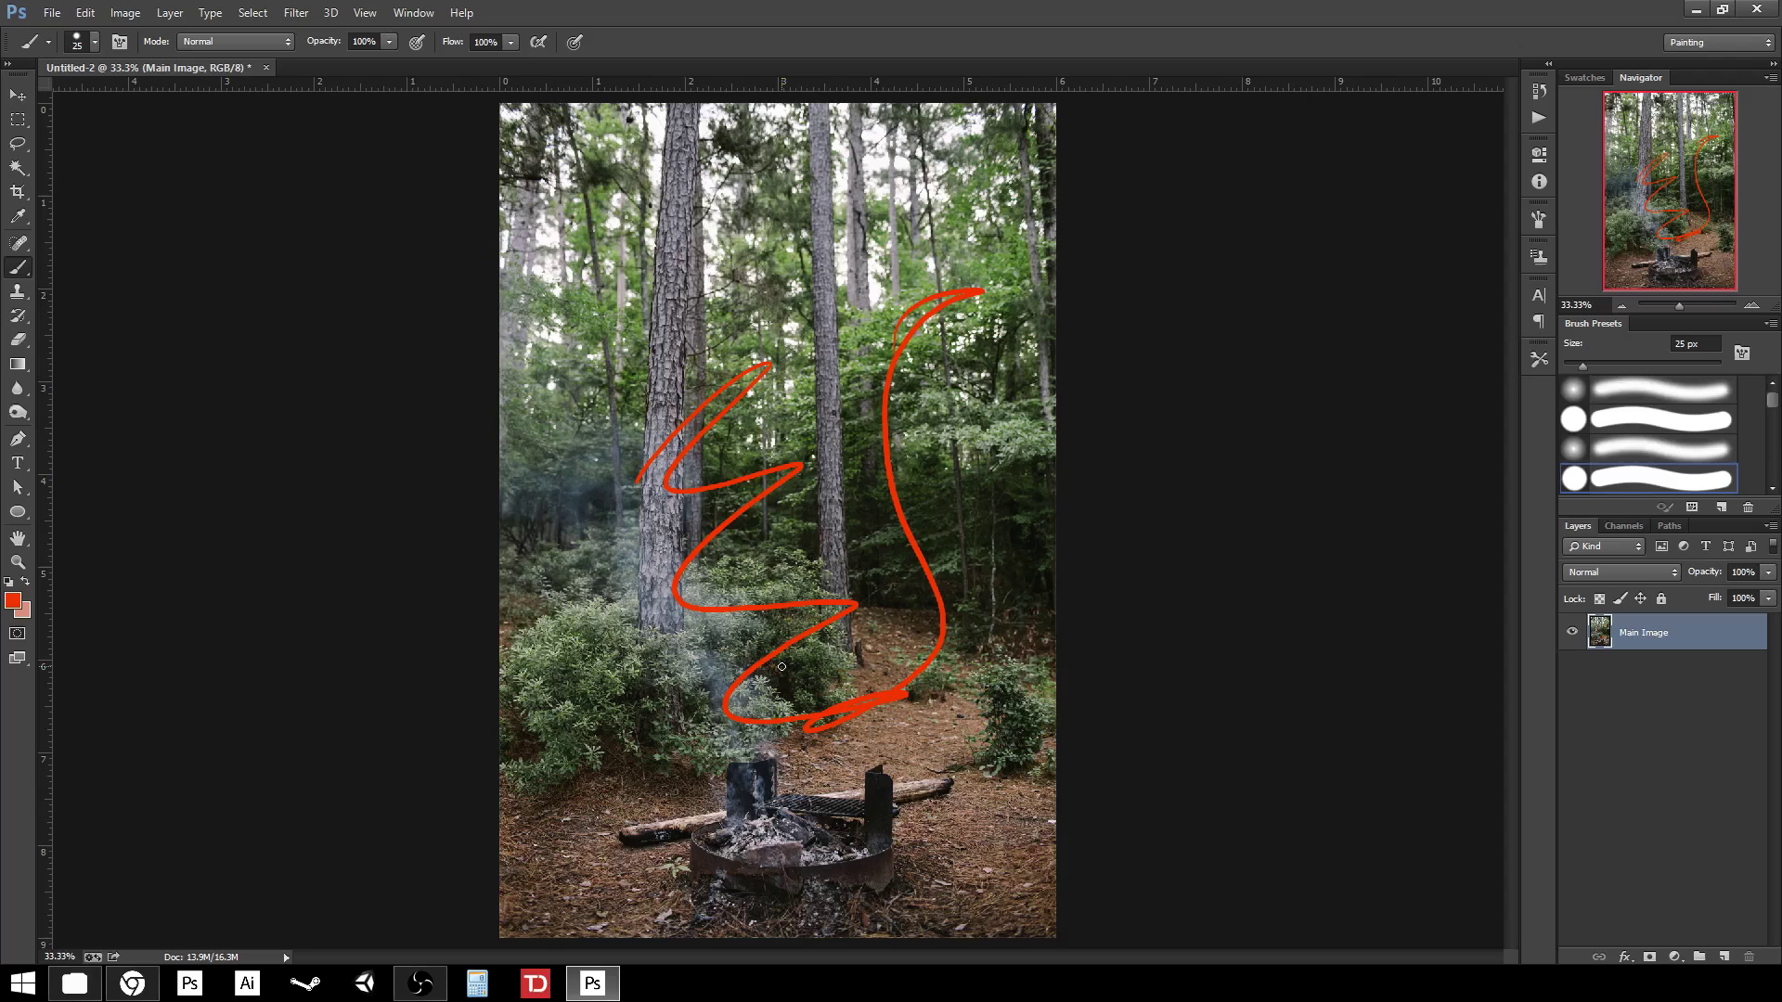
{"action": "key", "text": "ctrl+z"}
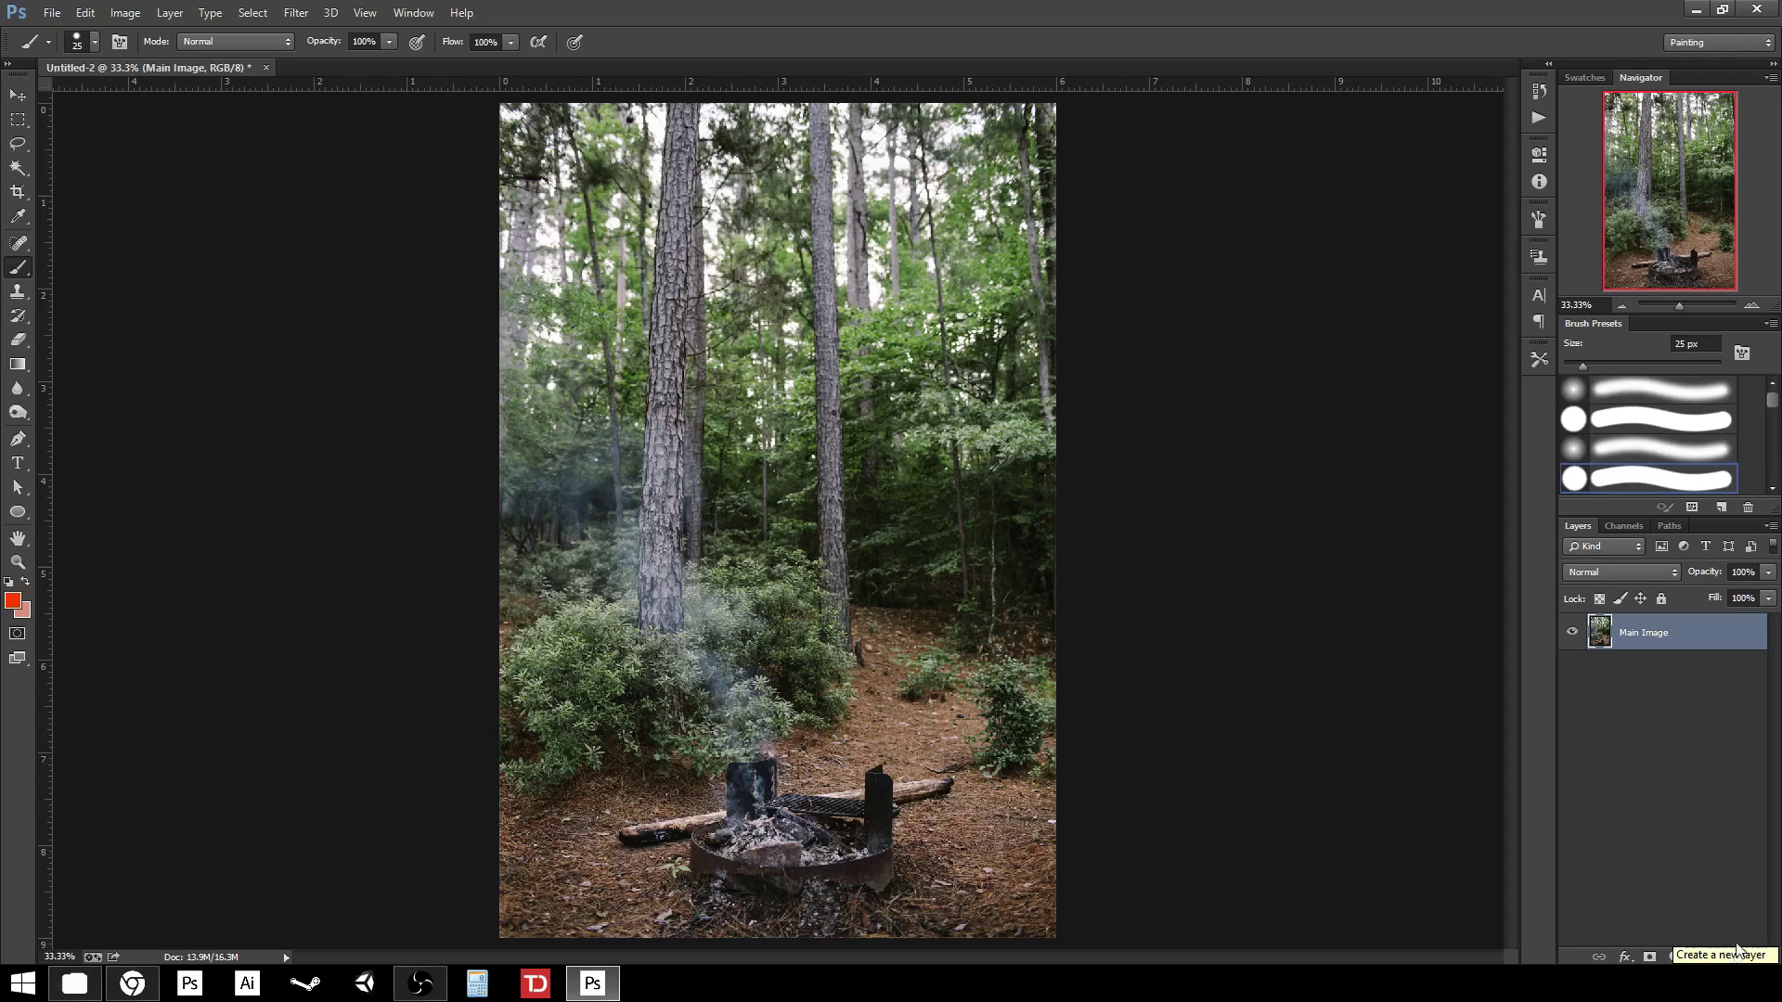
{"action": "left_click", "coordinate": [1673, 968]}
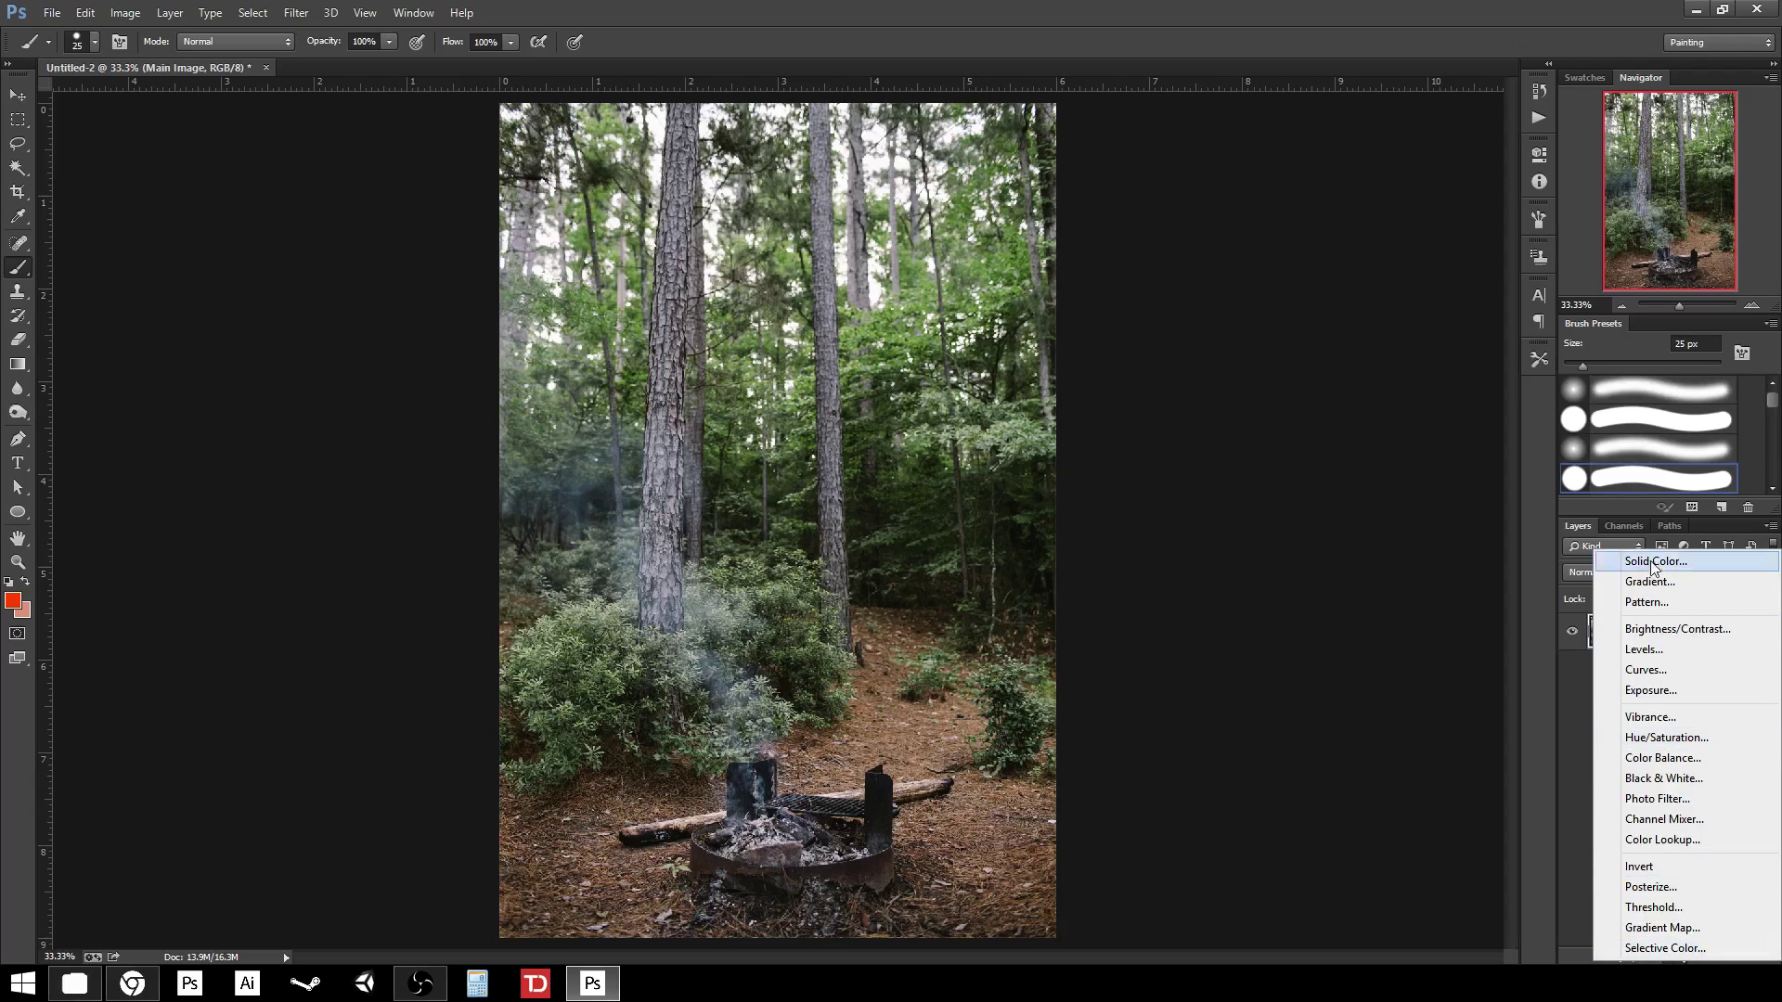
{"action": "left_click", "coordinate": [1657, 672]}
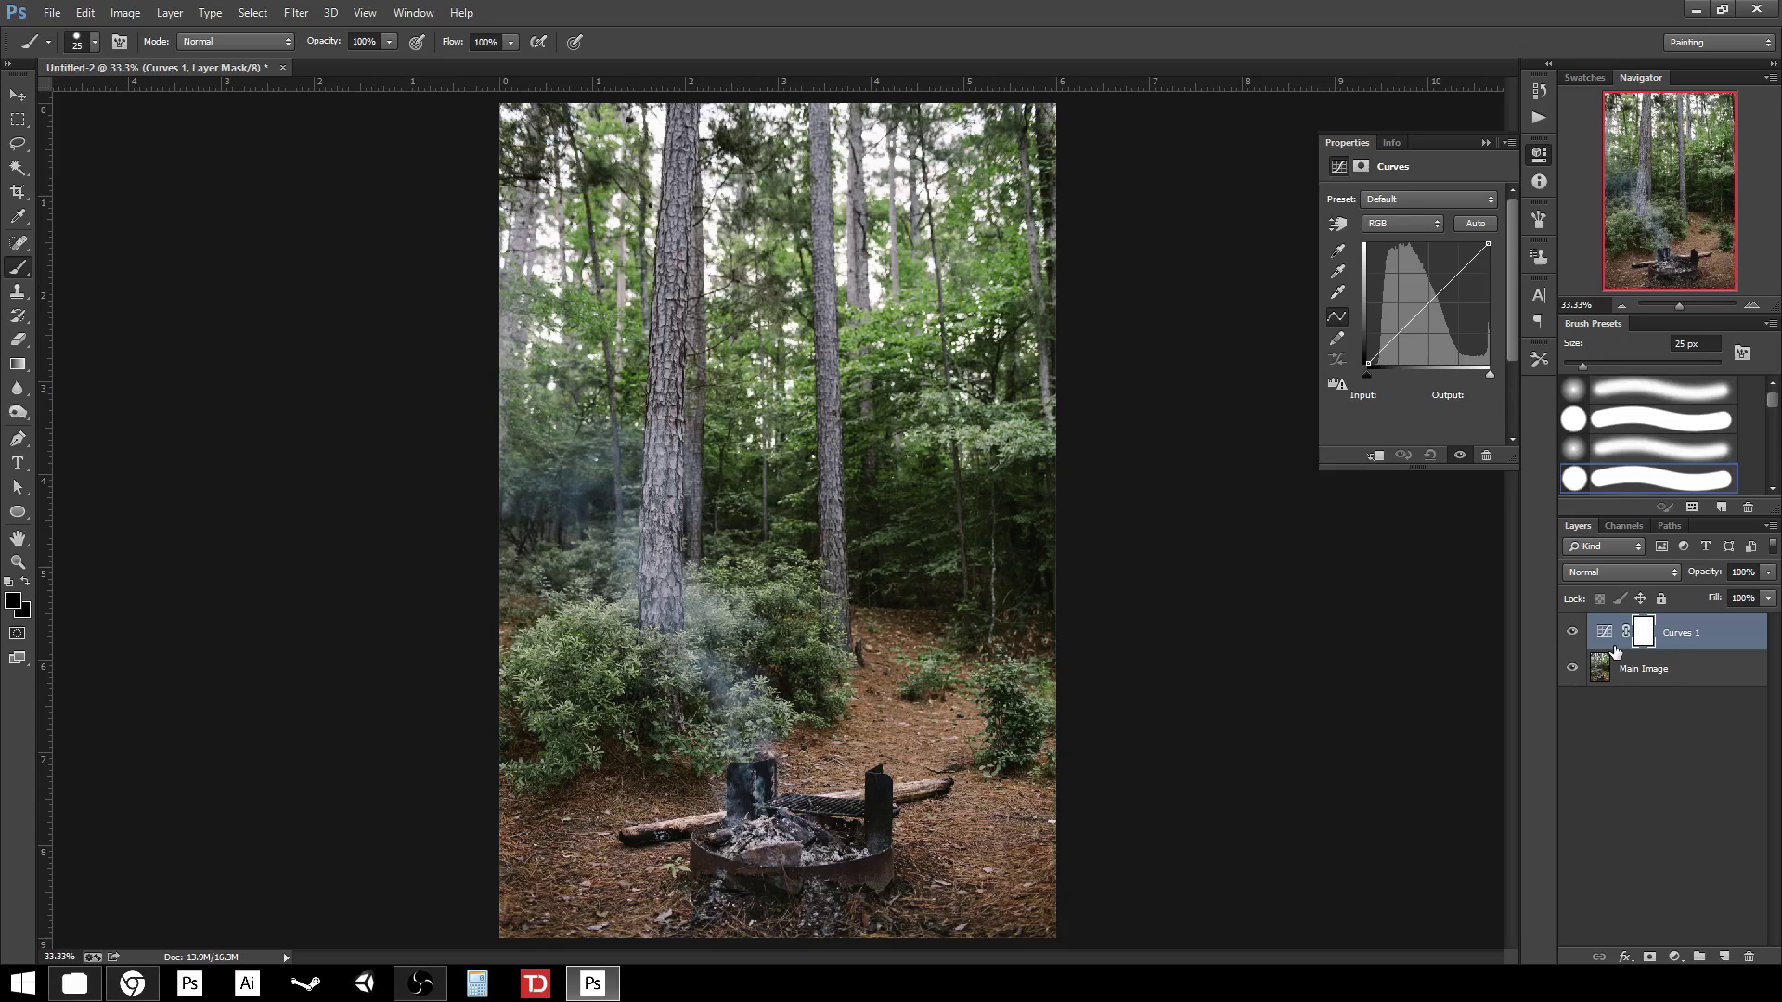
{"action": "left_click_drag", "start_coordinate": [1615, 651], "coordinate": [1699, 613]}
{"action": "mouse_move", "coordinate": [1463, 270]}
{"action": "left_mouse_down"}
{"action": "mouse_move", "coordinate": [1487, 297]}
{"action": "mouse_move", "coordinate": [1487, 245]}
{"action": "left_mouse_up"}
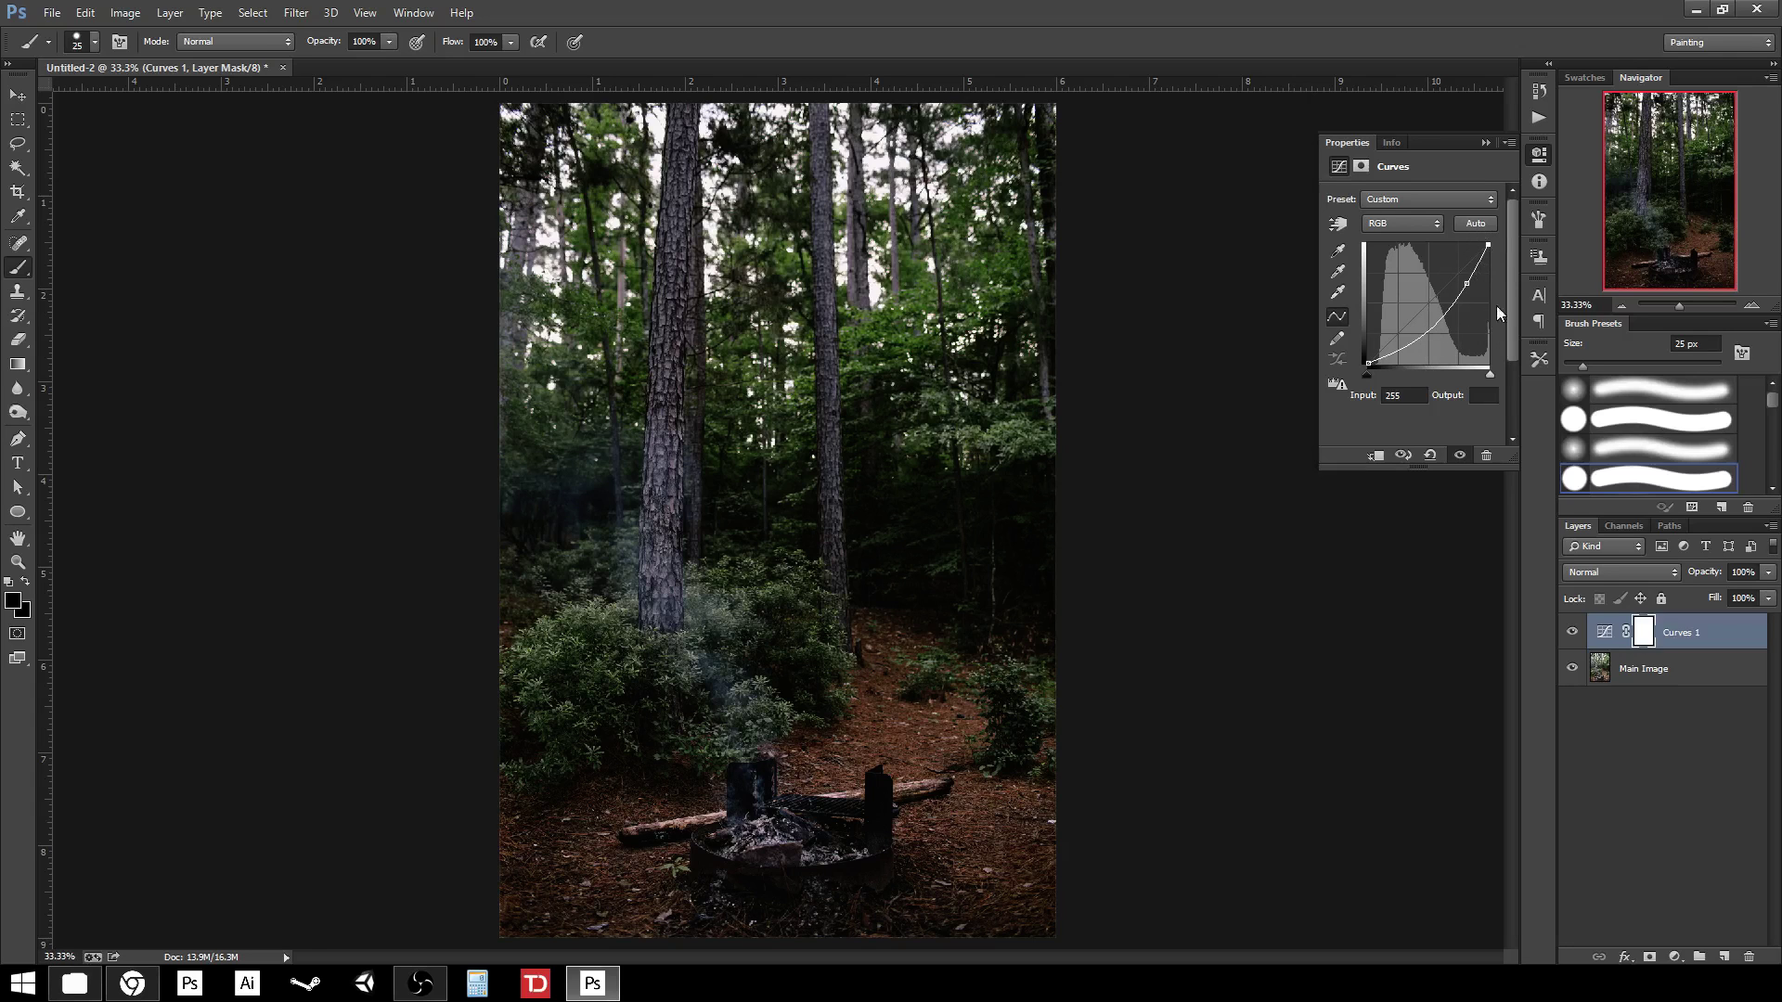
{"action": "left_click", "coordinate": [1430, 456]}
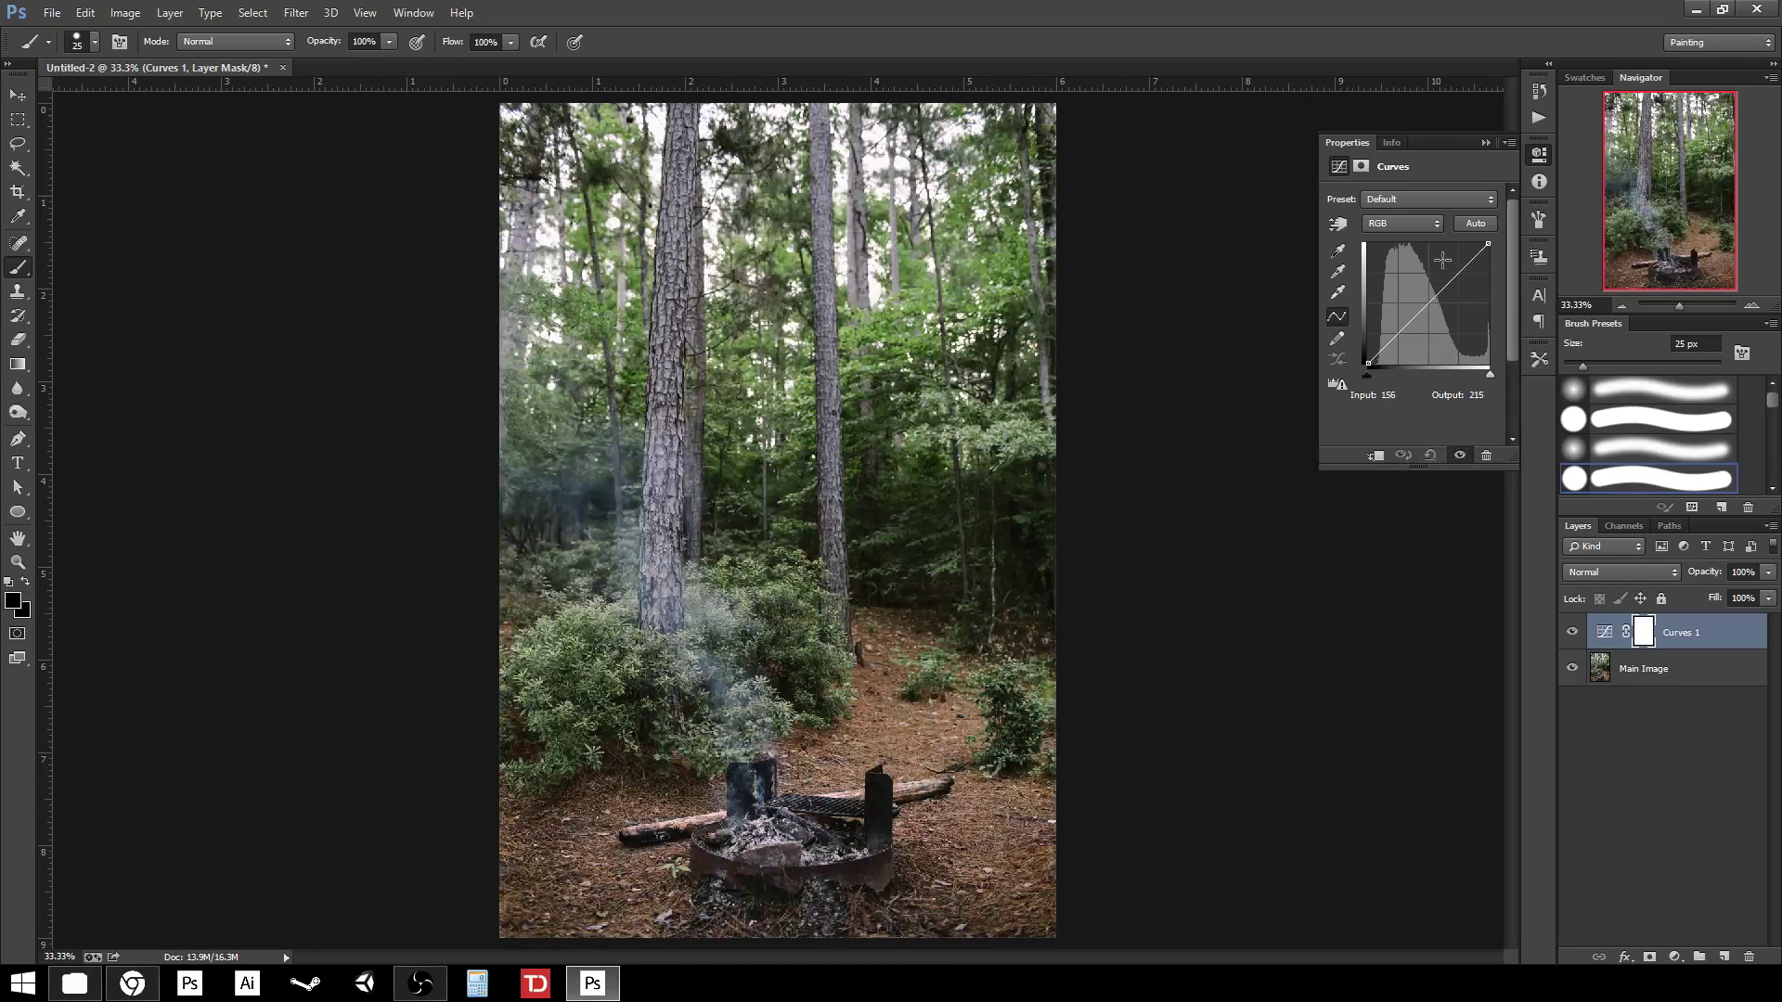
{"action": "left_click", "coordinate": [1398, 331]}
{"action": "left_click_drag", "start_coordinate": [1368, 363], "coordinate": [1370, 354]}
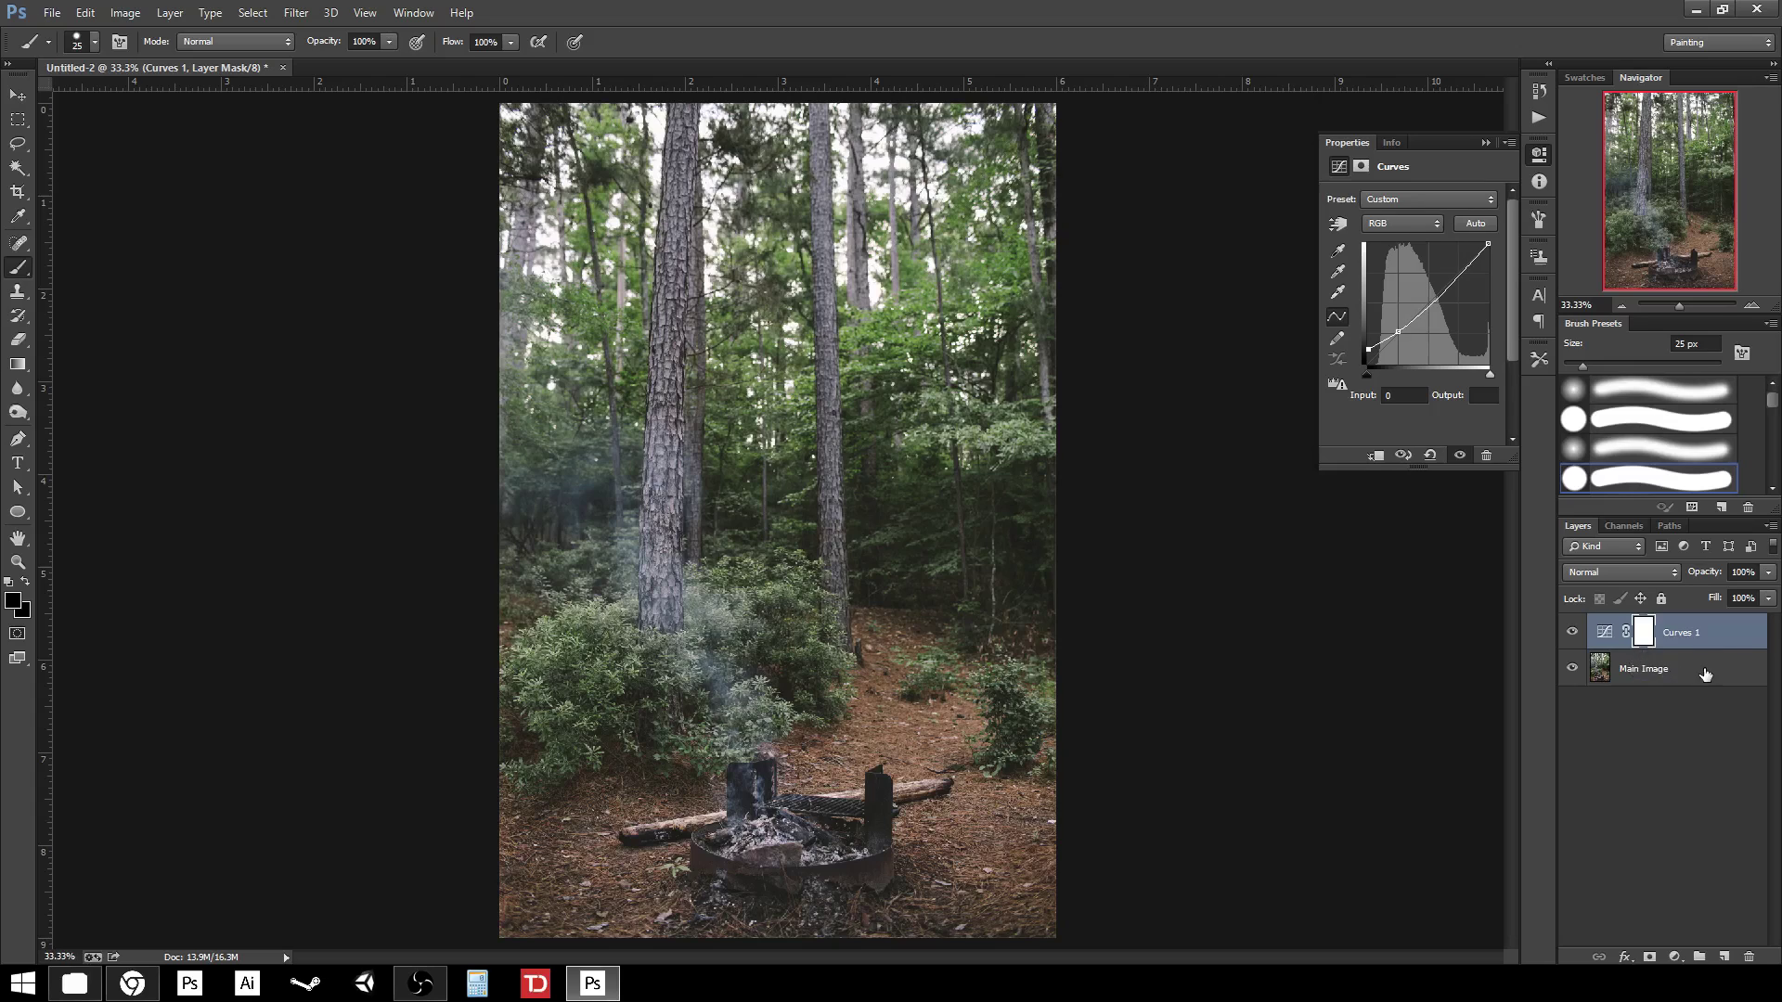
{"action": "left_click", "coordinate": [1678, 710]}
{"action": "left_click", "coordinate": [1572, 633]}
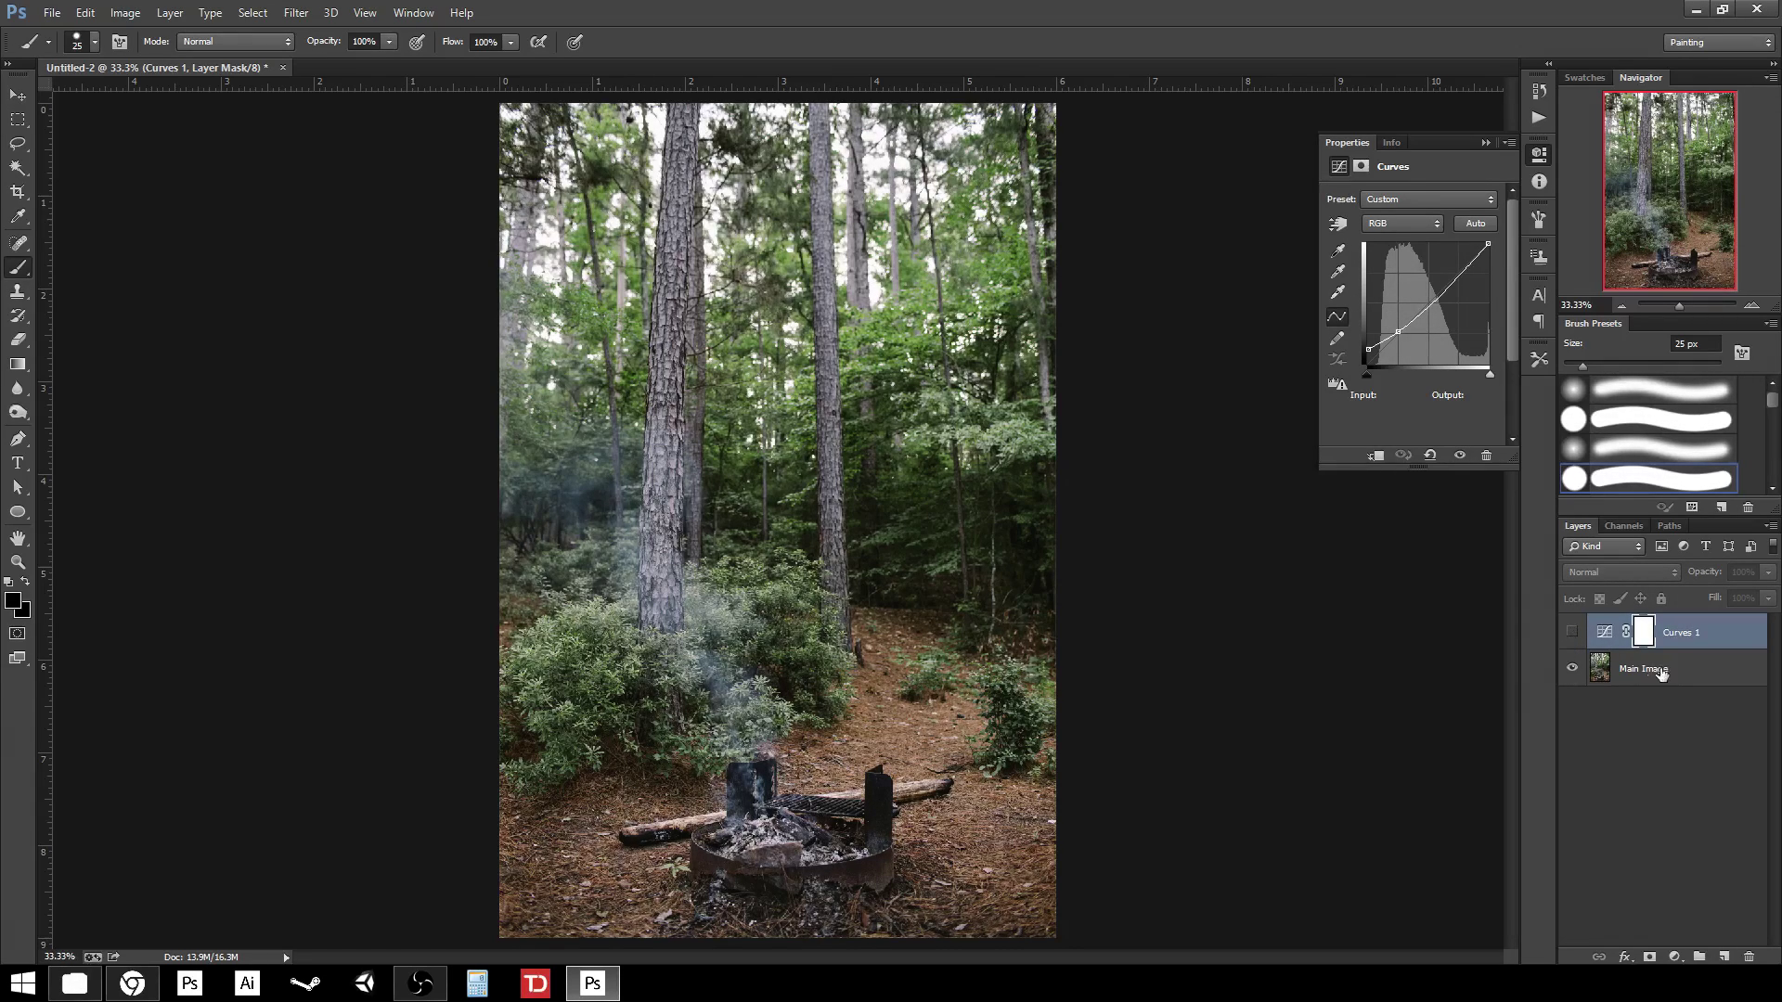
{"action": "left_click", "coordinate": [1572, 632]}
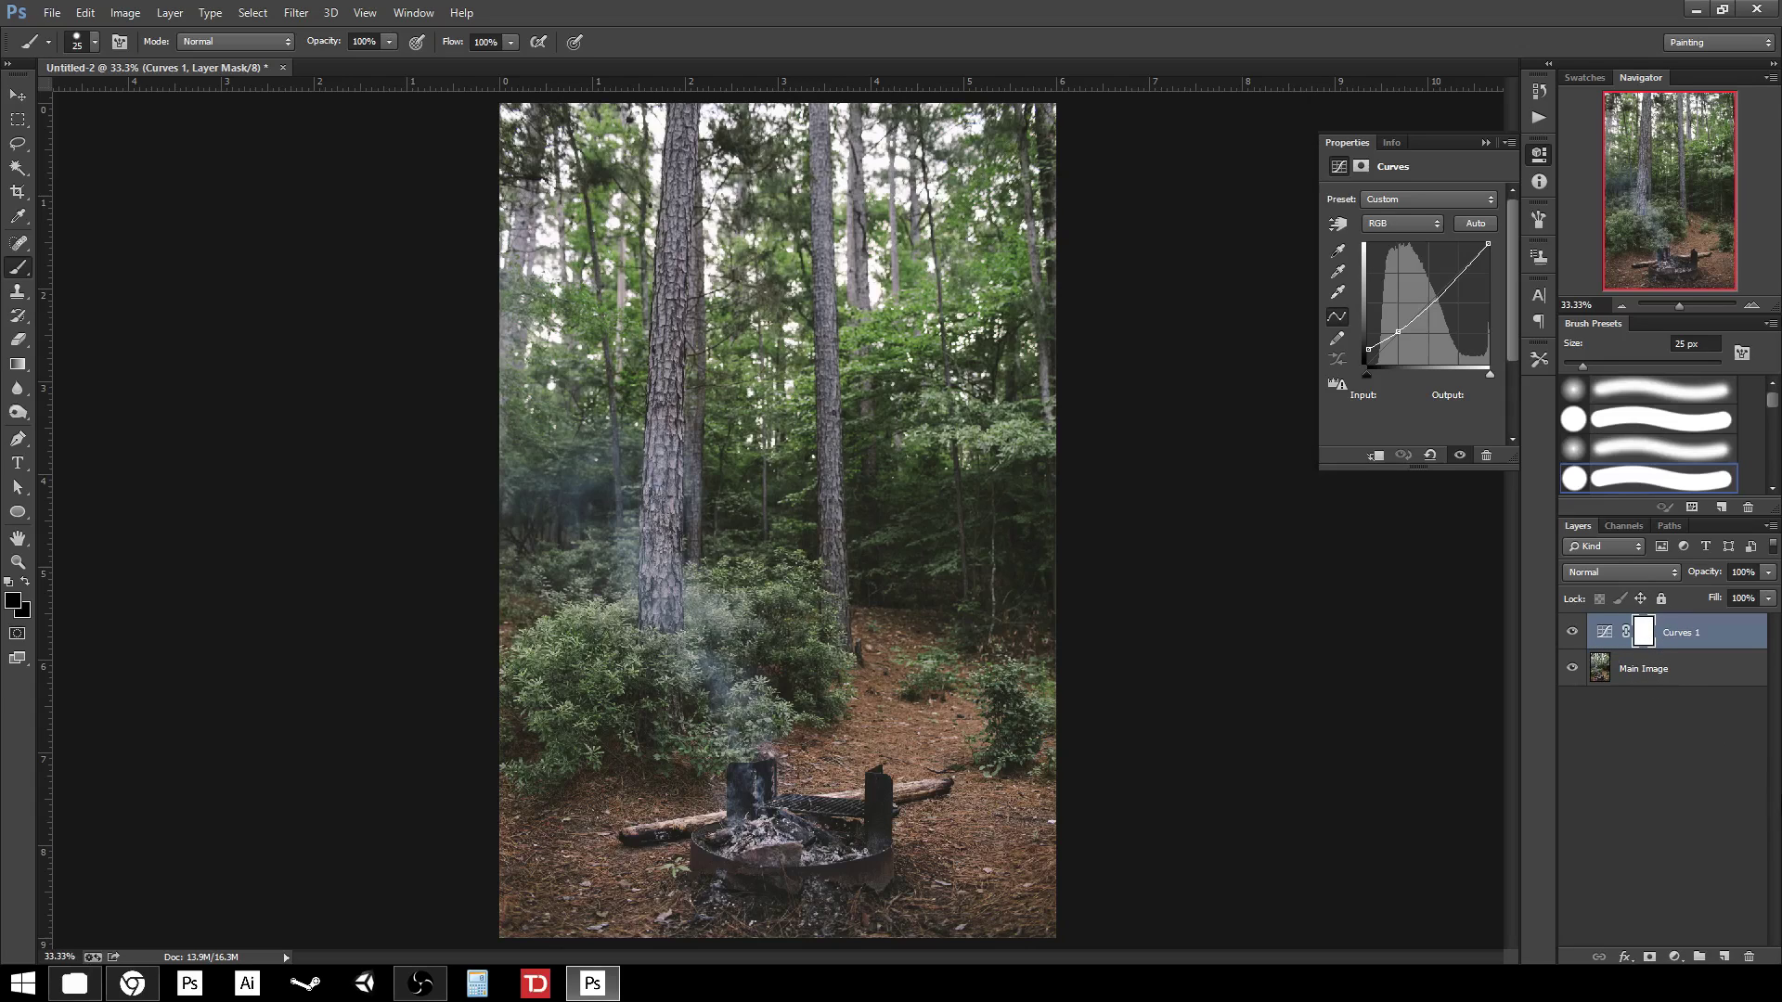
Add a Solid Color fill layer, Color Fill 1, set to an orange colour
{"action": "left_click", "coordinate": [1676, 957]}
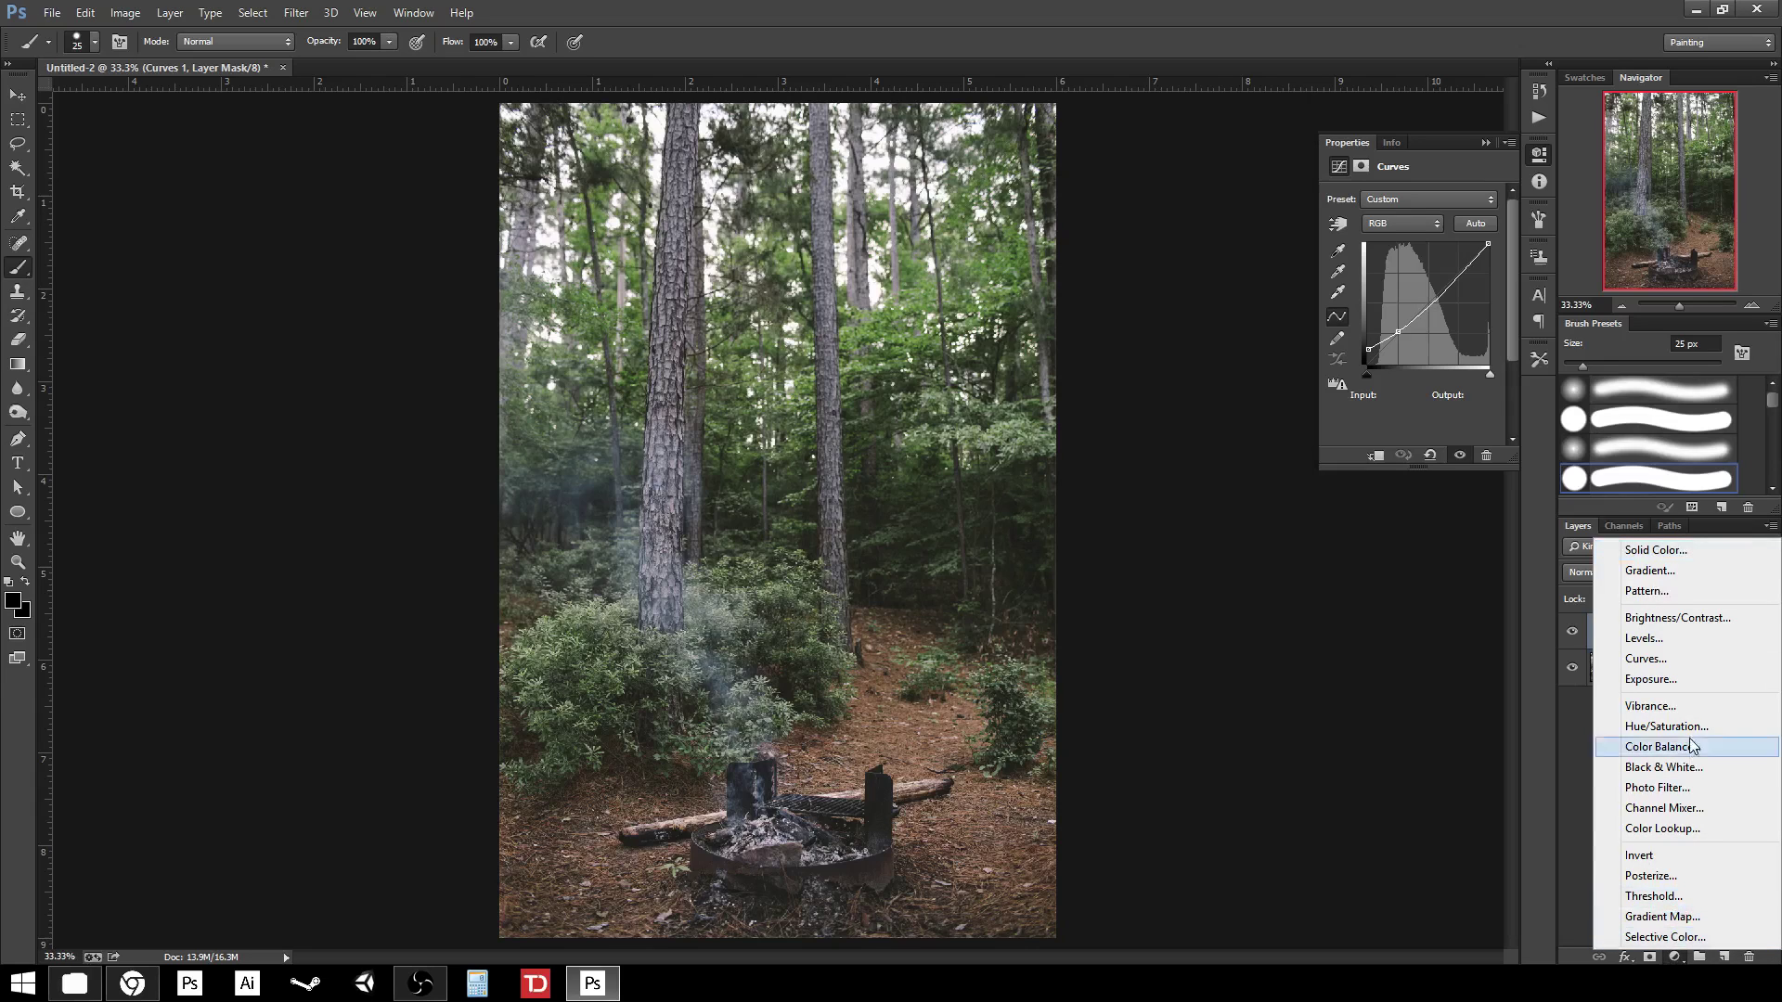
{"action": "left_click", "coordinate": [1658, 554]}
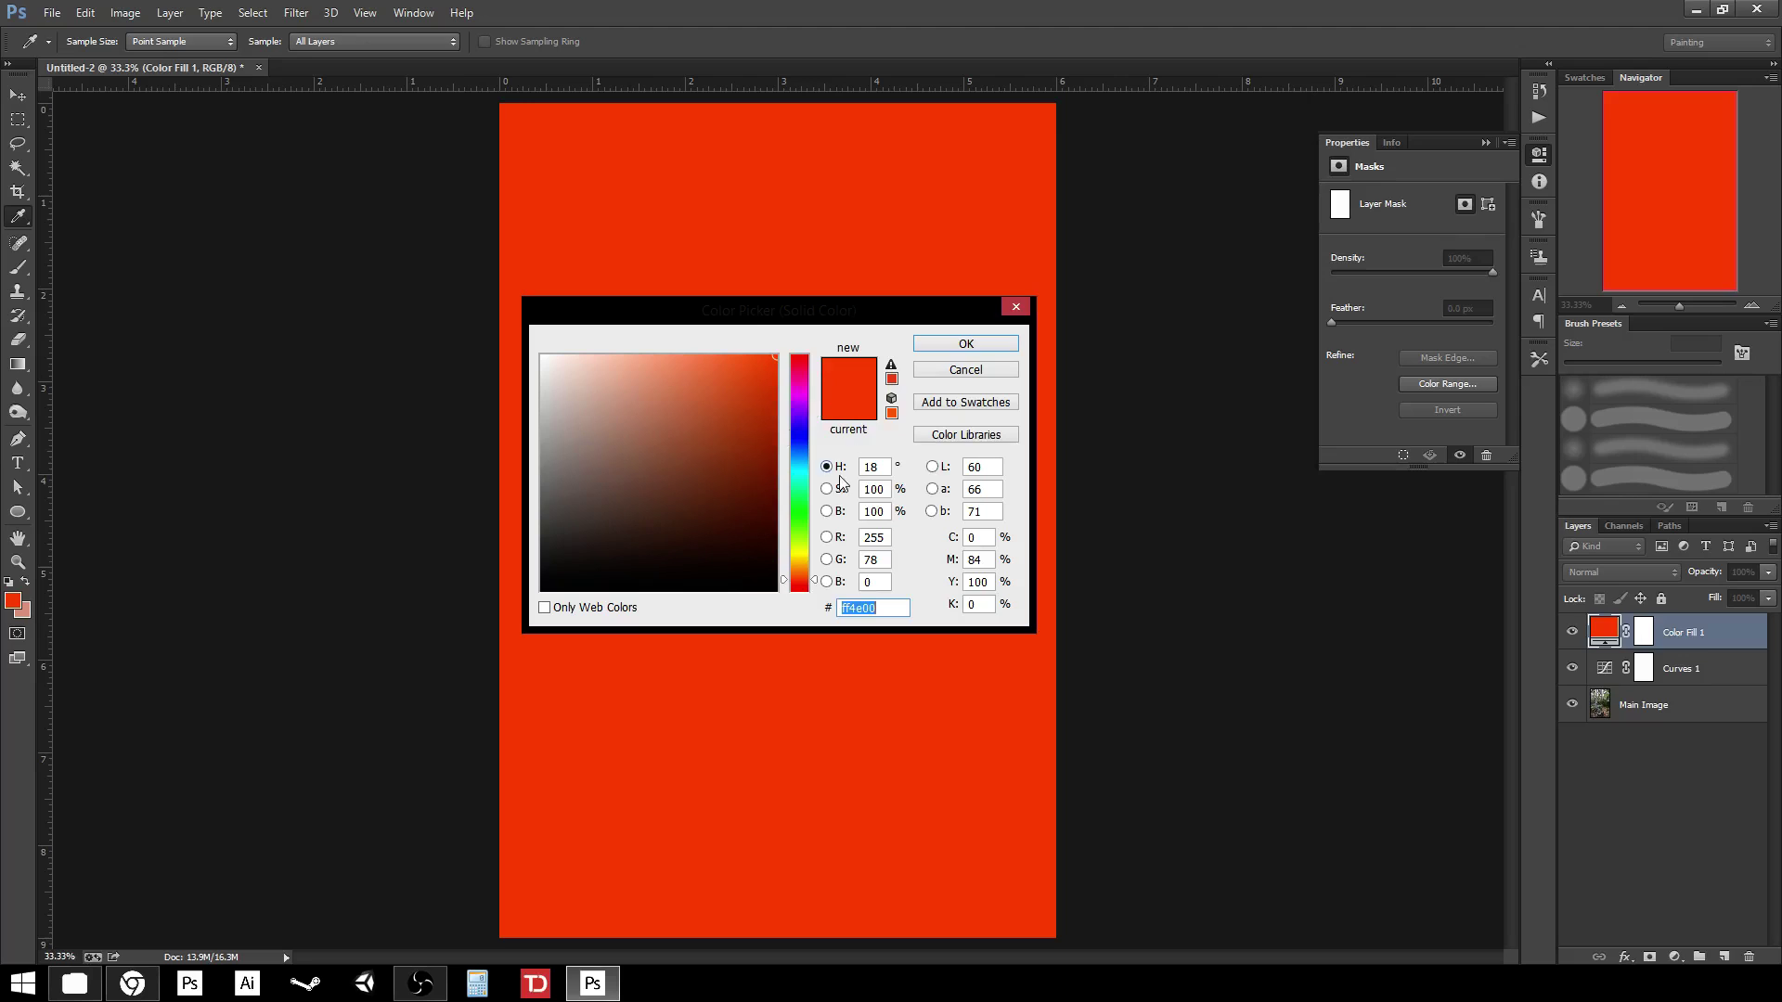
{"action": "left_click", "coordinate": [799, 573]}
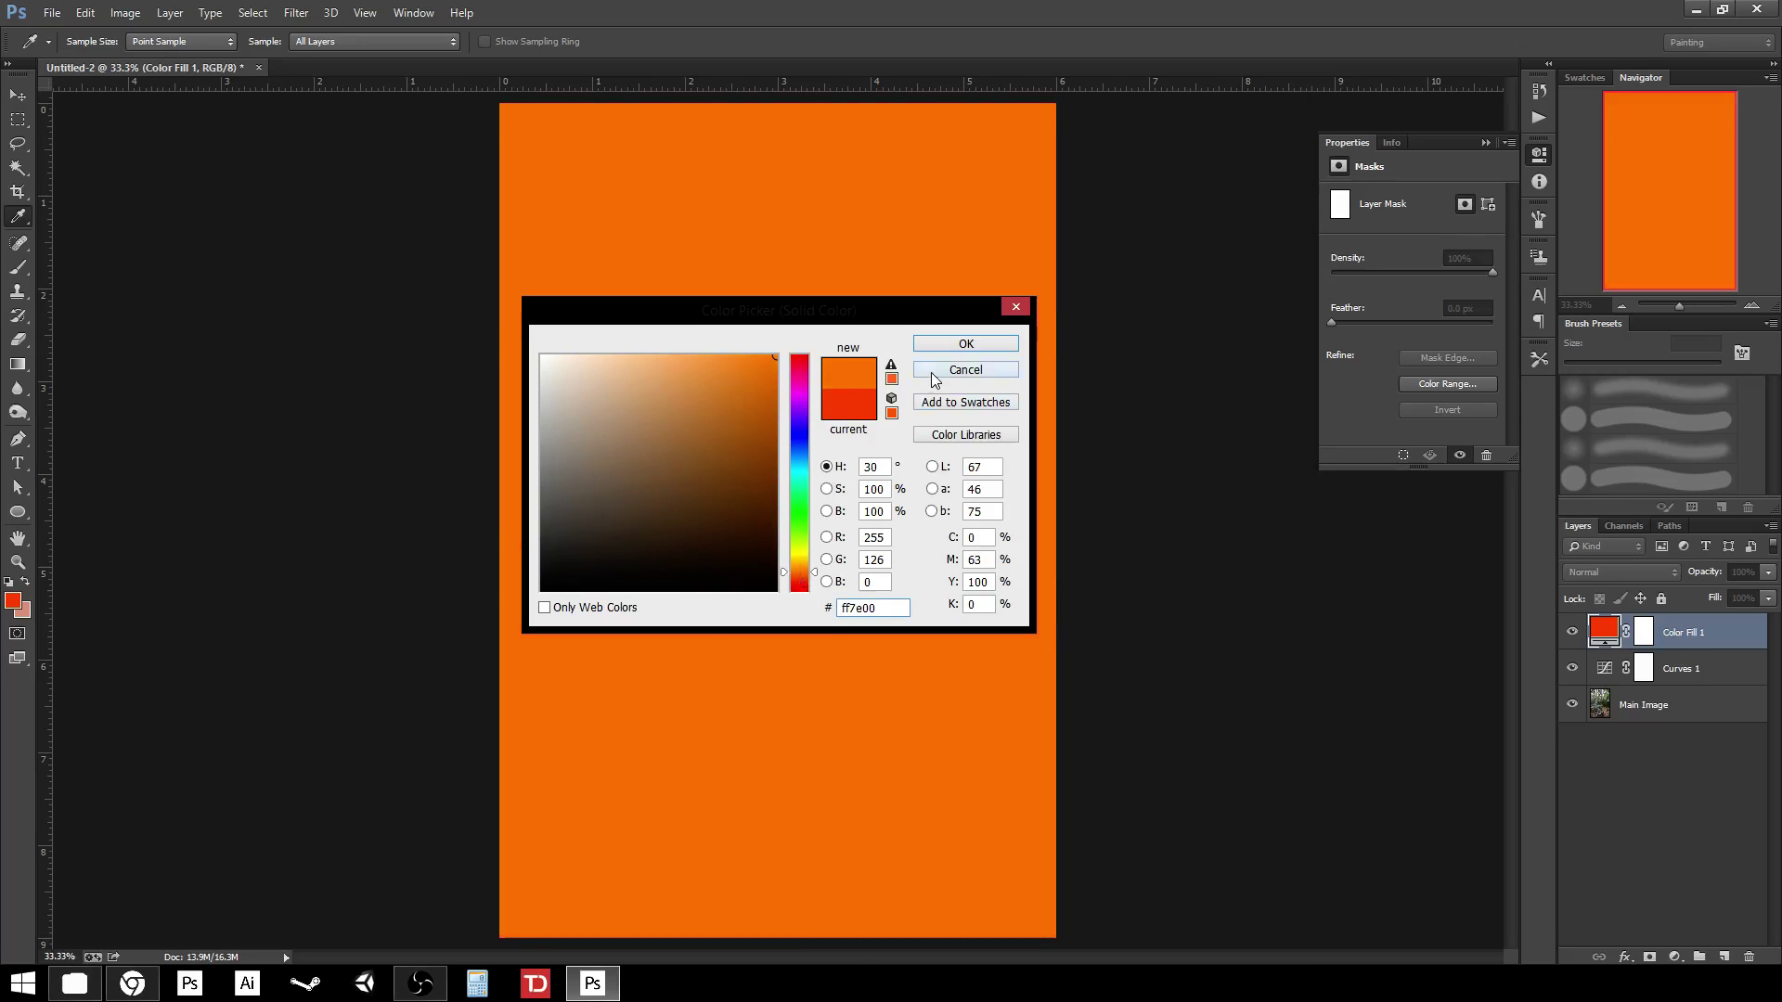
{"action": "left_click", "coordinate": [966, 343]}
{"action": "key", "text": "b"}
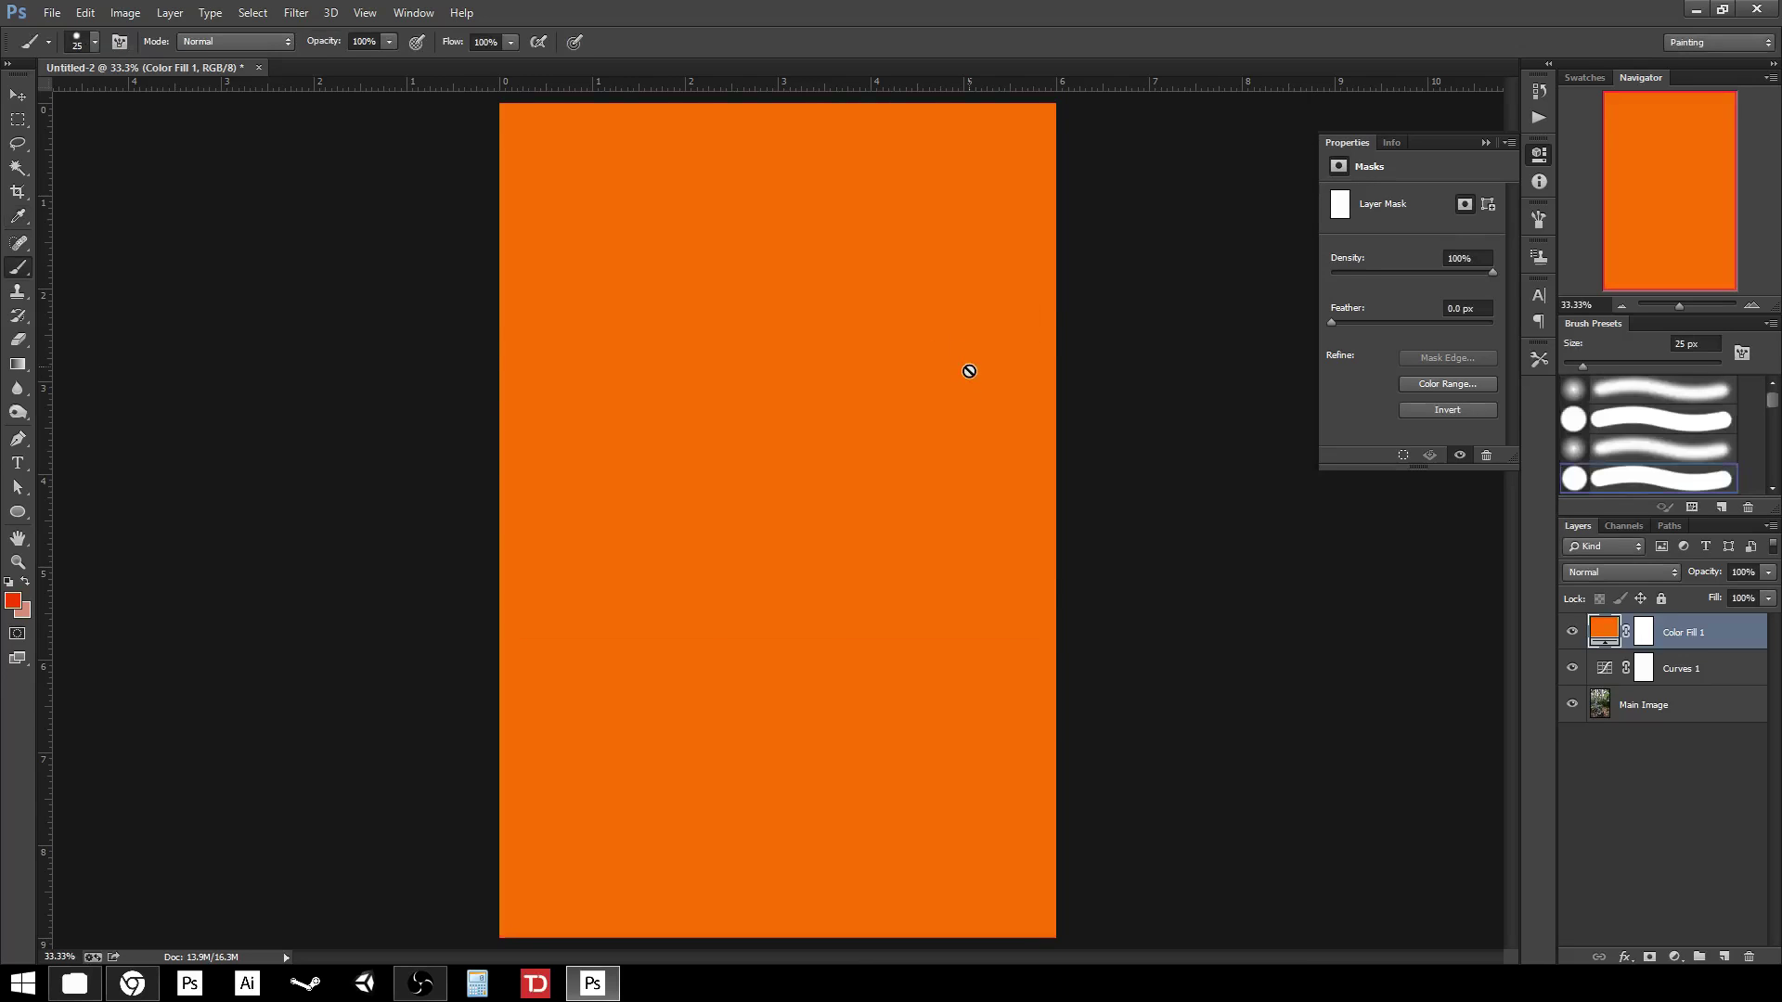
Readjust Color Fill 1 to a fully saturated orange (ff7e00)
{"action": "double_click", "coordinate": [1612, 635]}
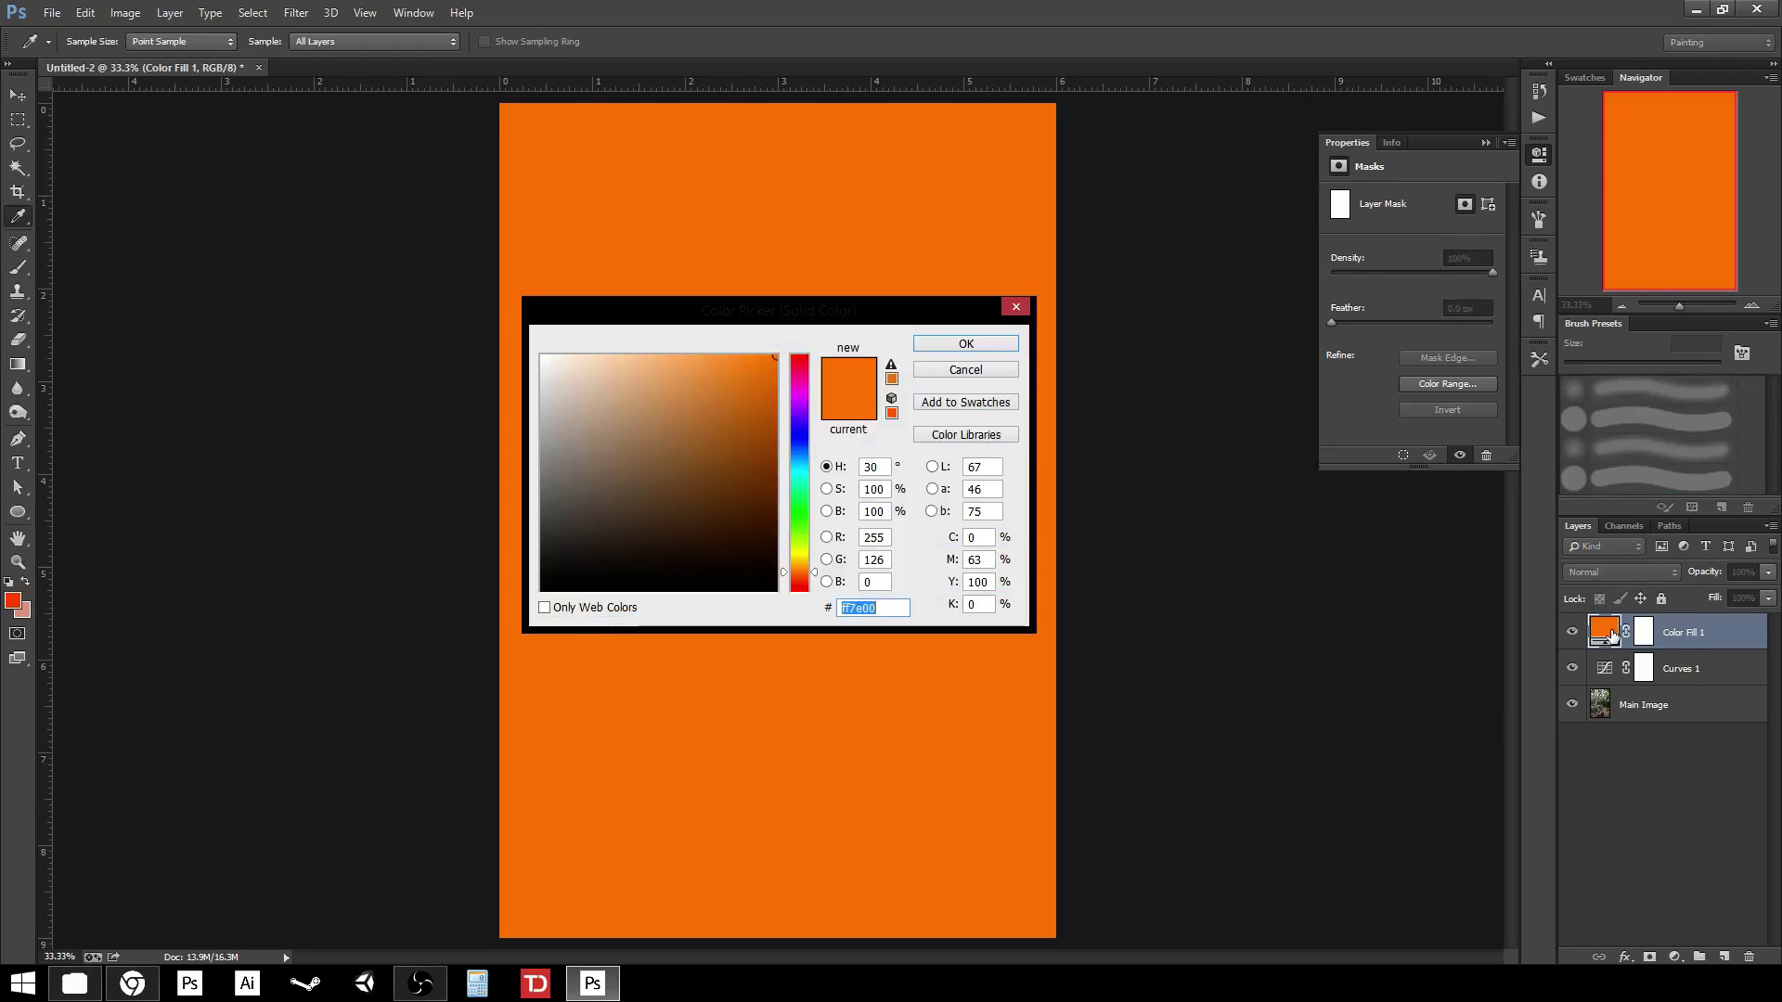
{"action": "left_click", "coordinate": [600, 420]}
{"action": "mouse_move", "coordinate": [600, 420]}
{"action": "left_mouse_down"}
{"action": "mouse_move", "coordinate": [665, 414]}
{"action": "mouse_move", "coordinate": [776, 358]}
{"action": "left_mouse_up"}
{"action": "left_click", "coordinate": [951, 351]}
{"action": "key", "text": "b"}
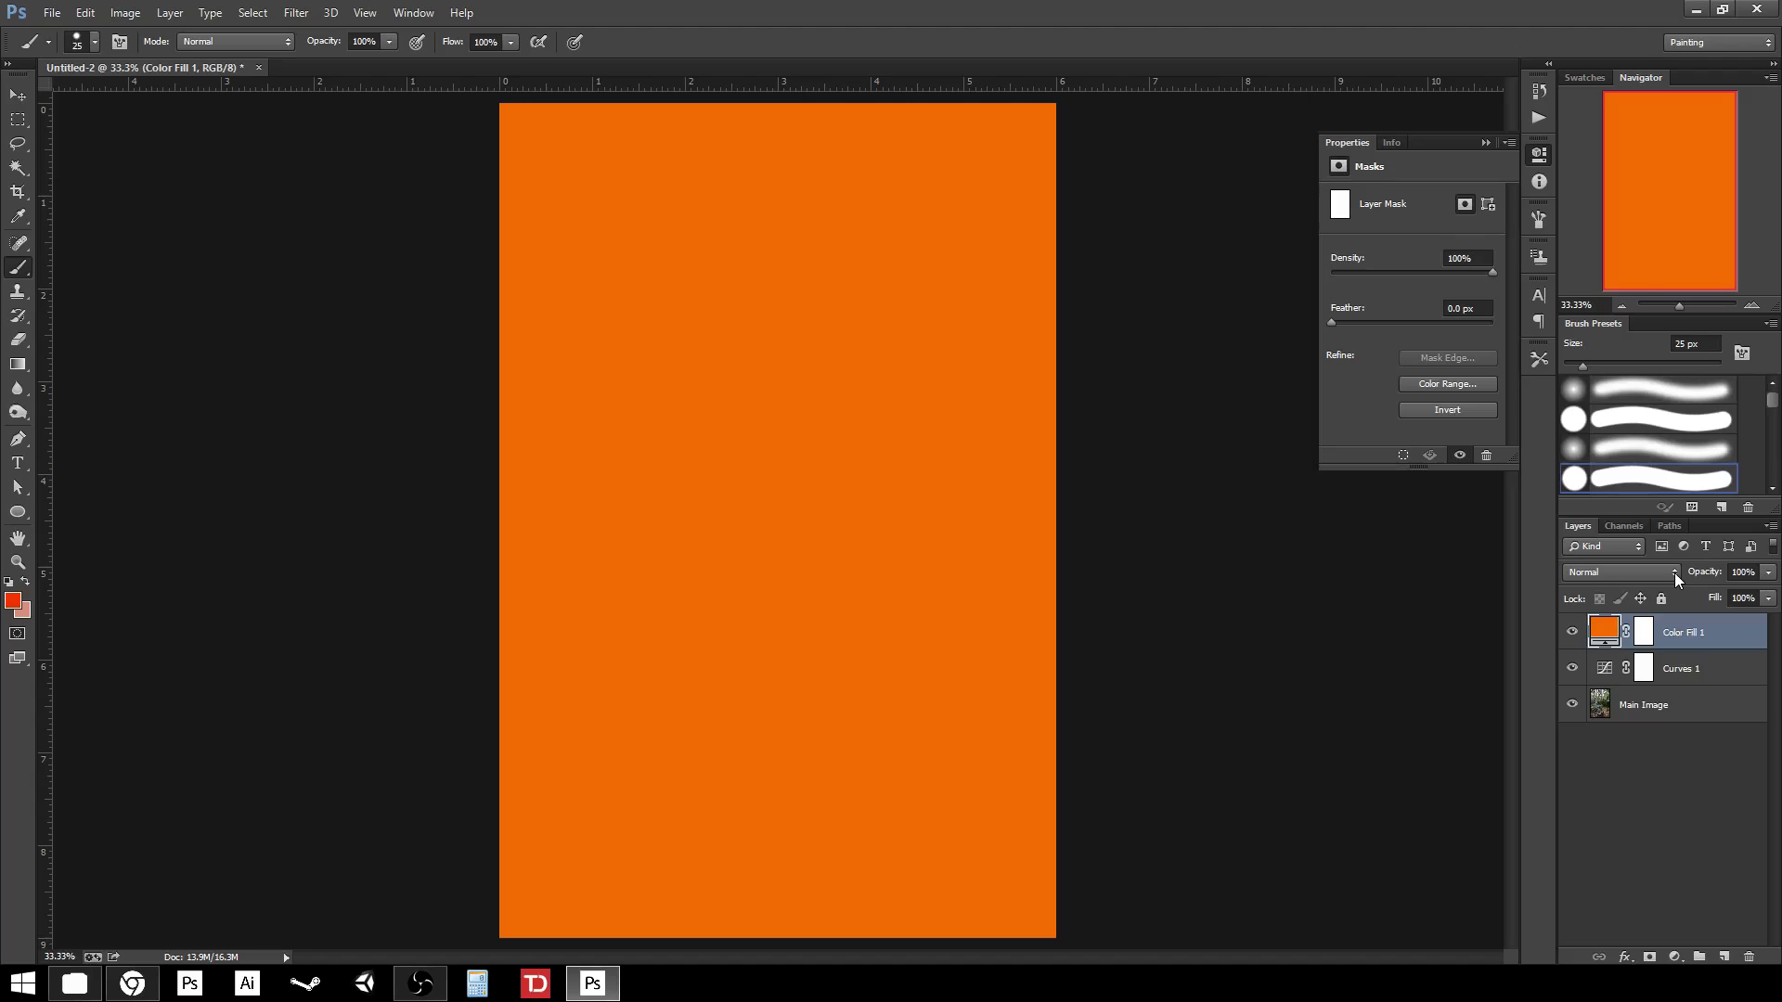
Set Color Fill 1's blend mode to Overlay
{"action": "left_click", "coordinate": [1624, 573]}
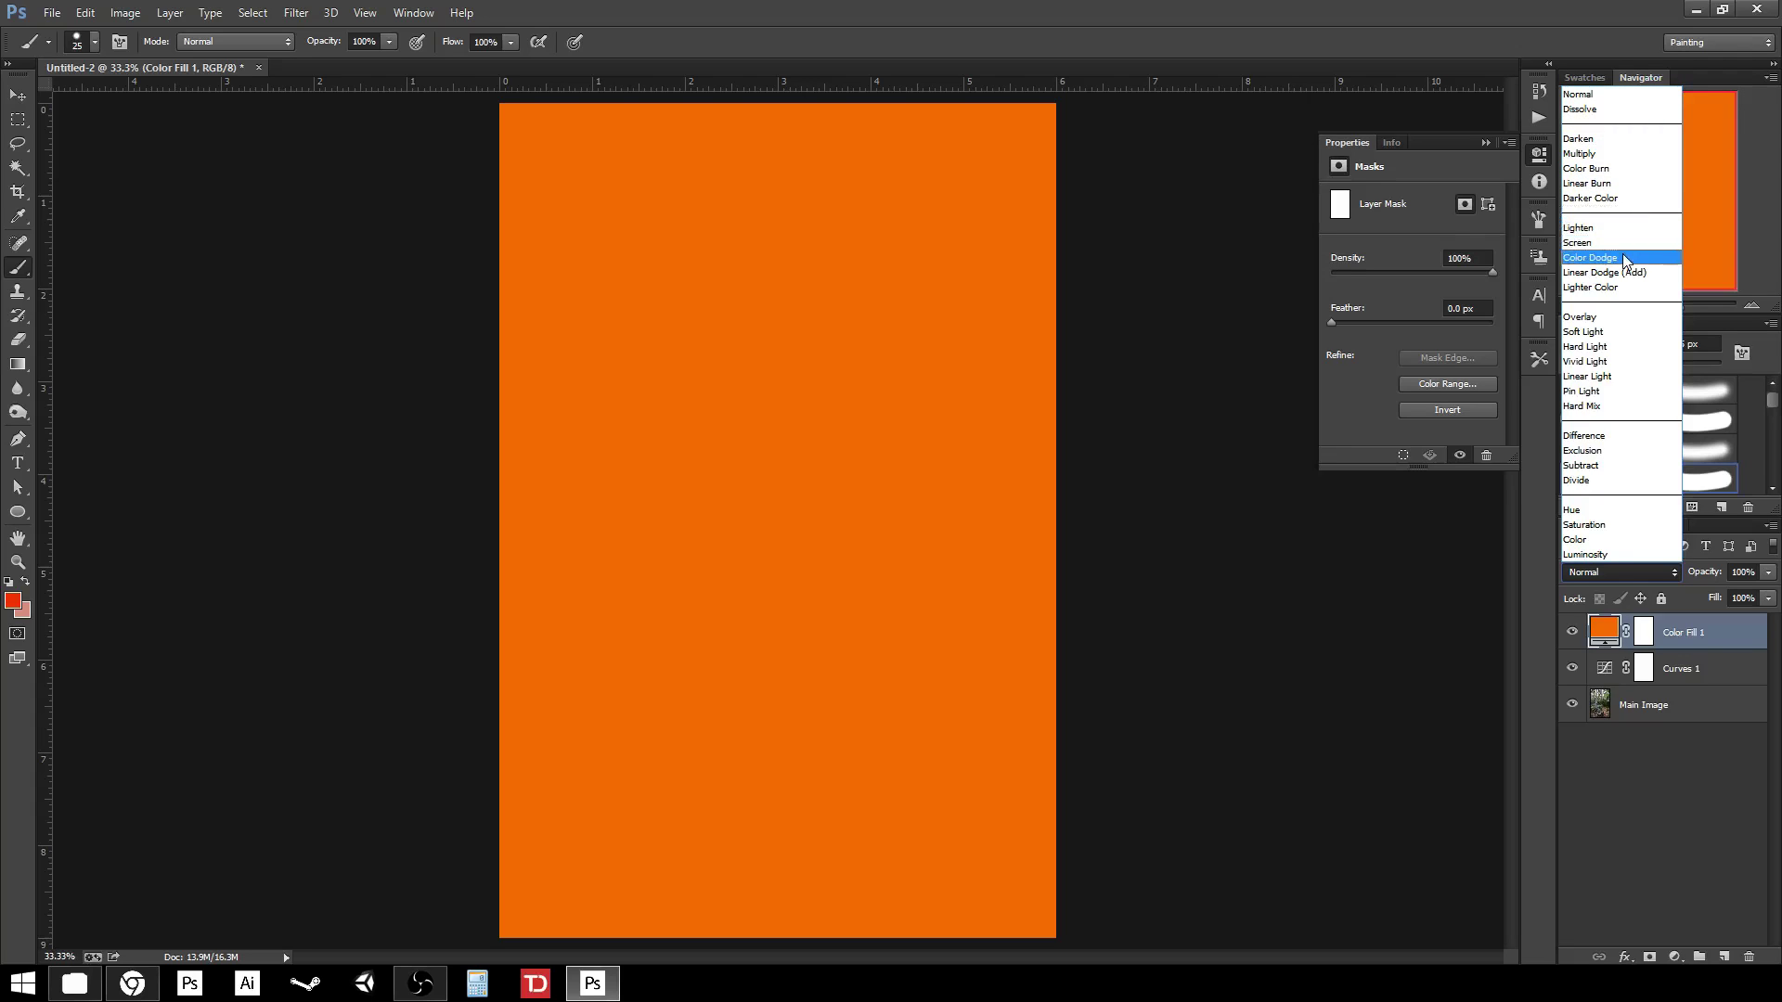
{"action": "left_click", "coordinate": [1605, 319]}
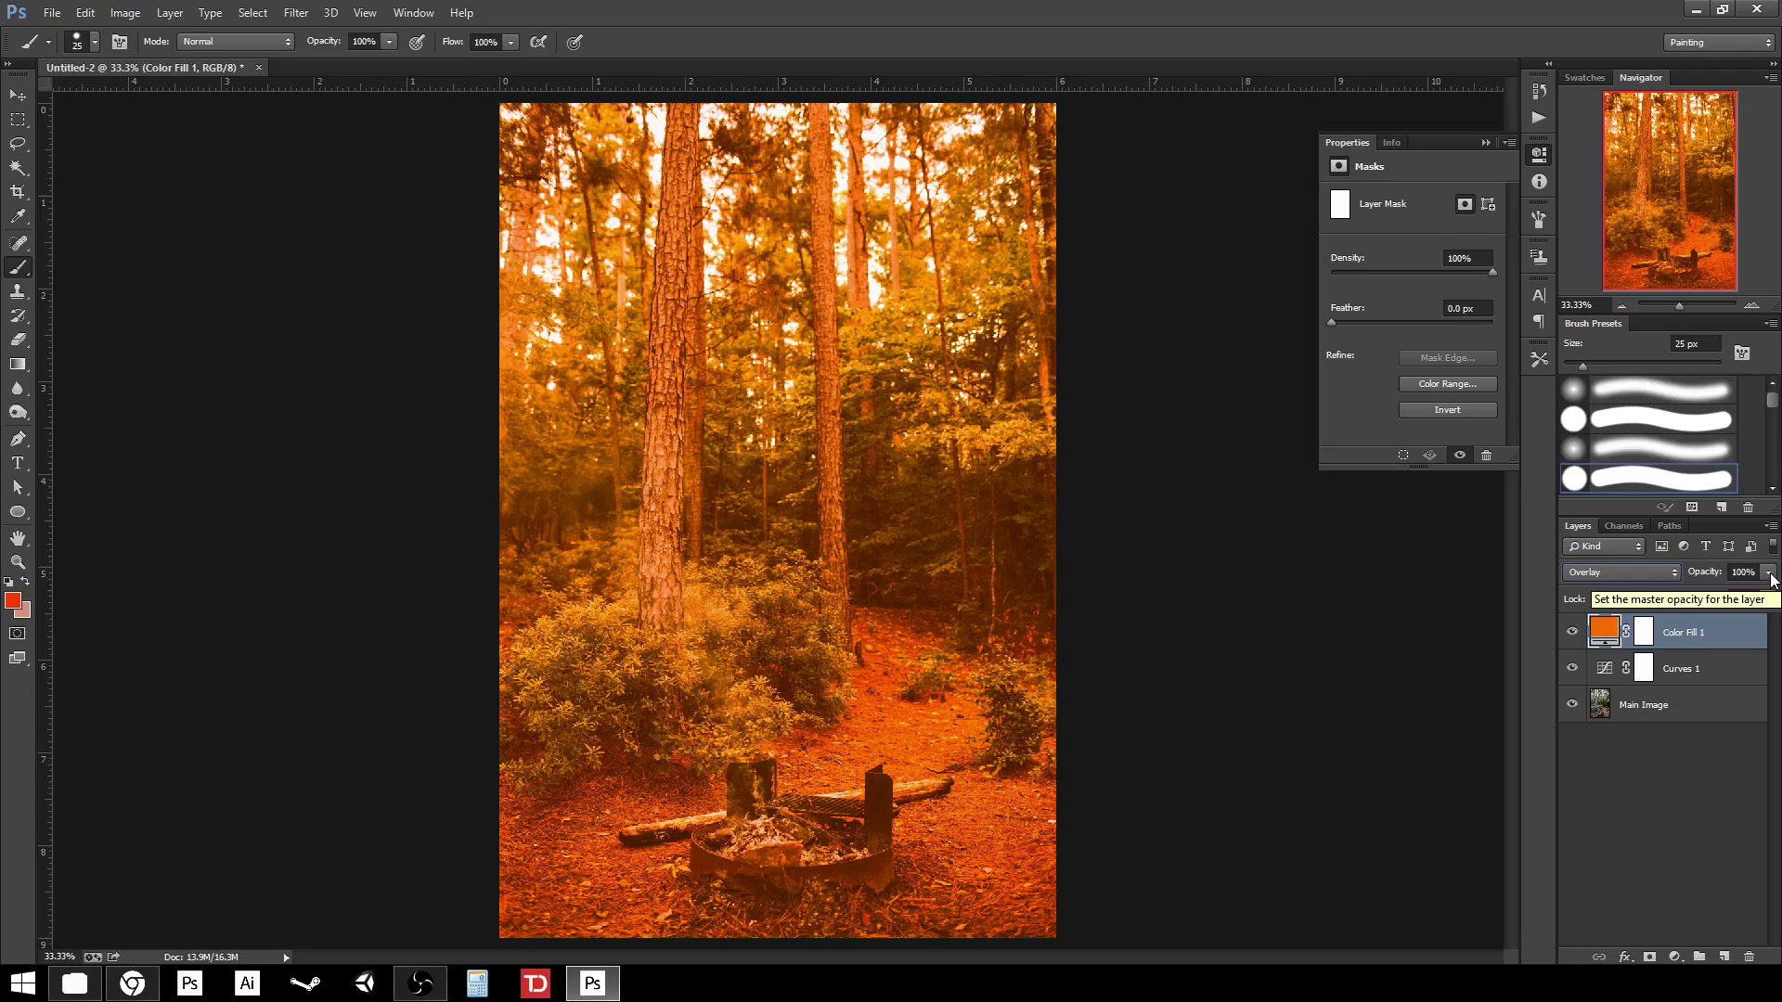
Lower Color Fill 1's opacity to 48%
{"action": "left_click", "coordinate": [1771, 573]}
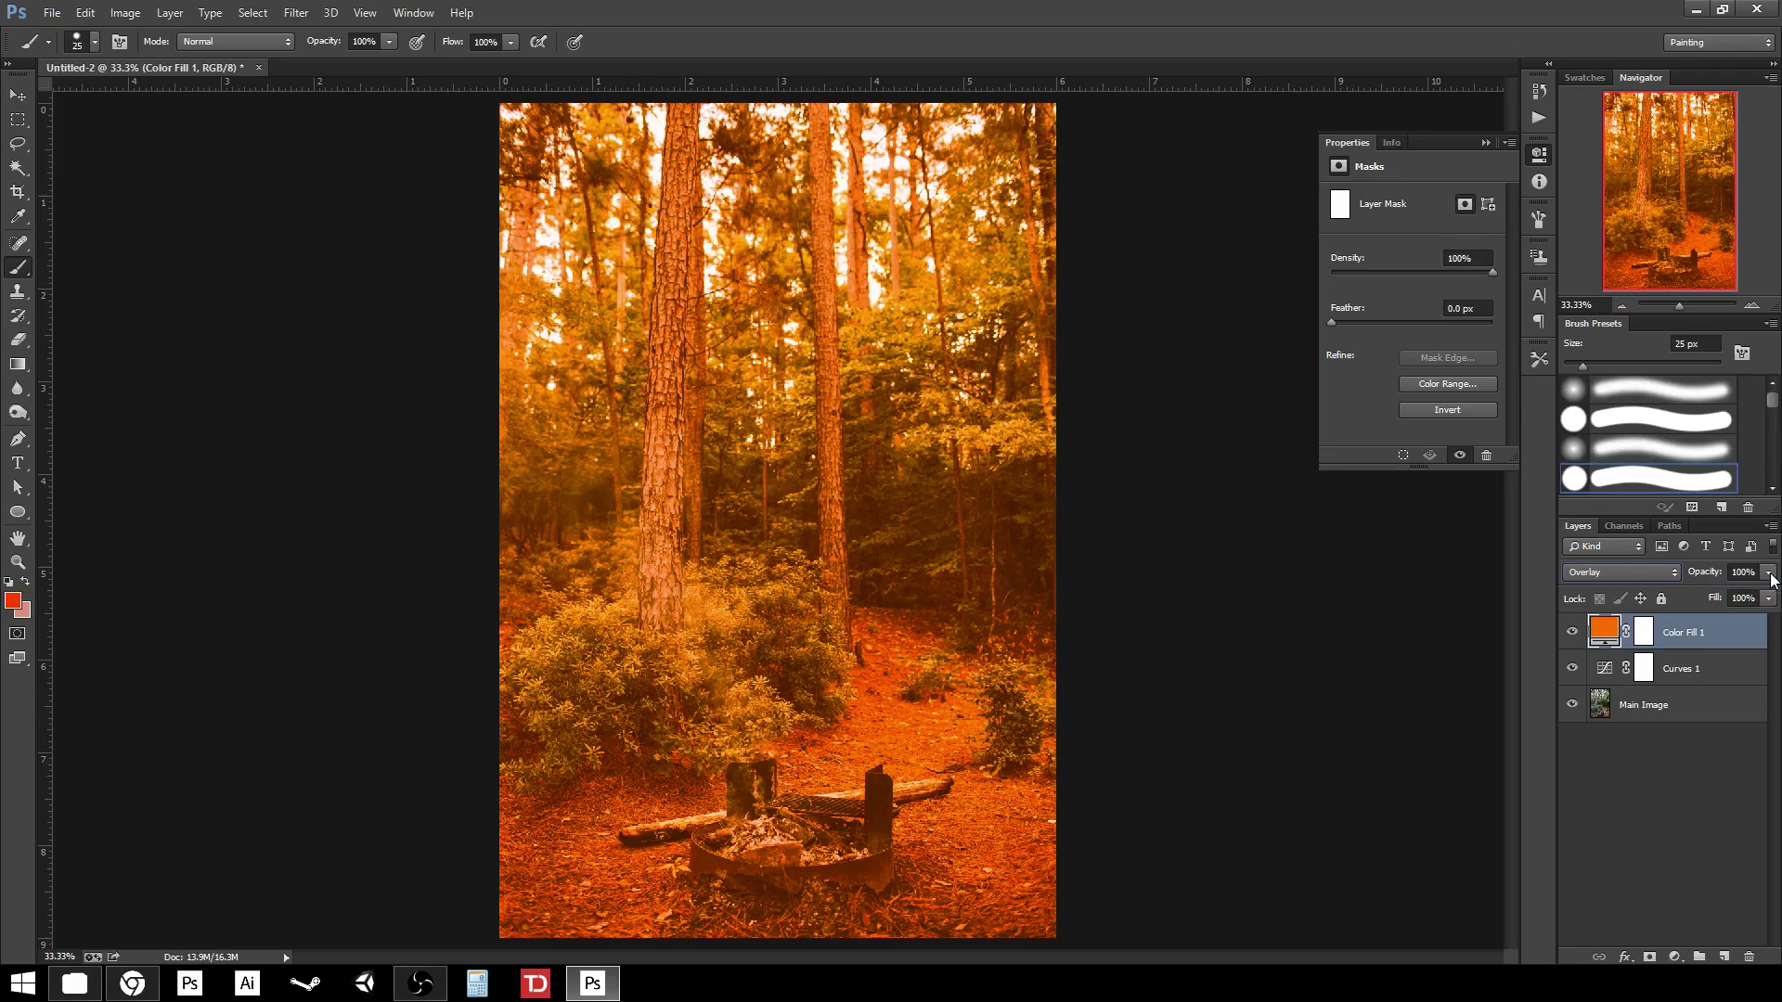
{"action": "left_click_drag", "start_coordinate": [1752, 594], "coordinate": [1741, 594]}
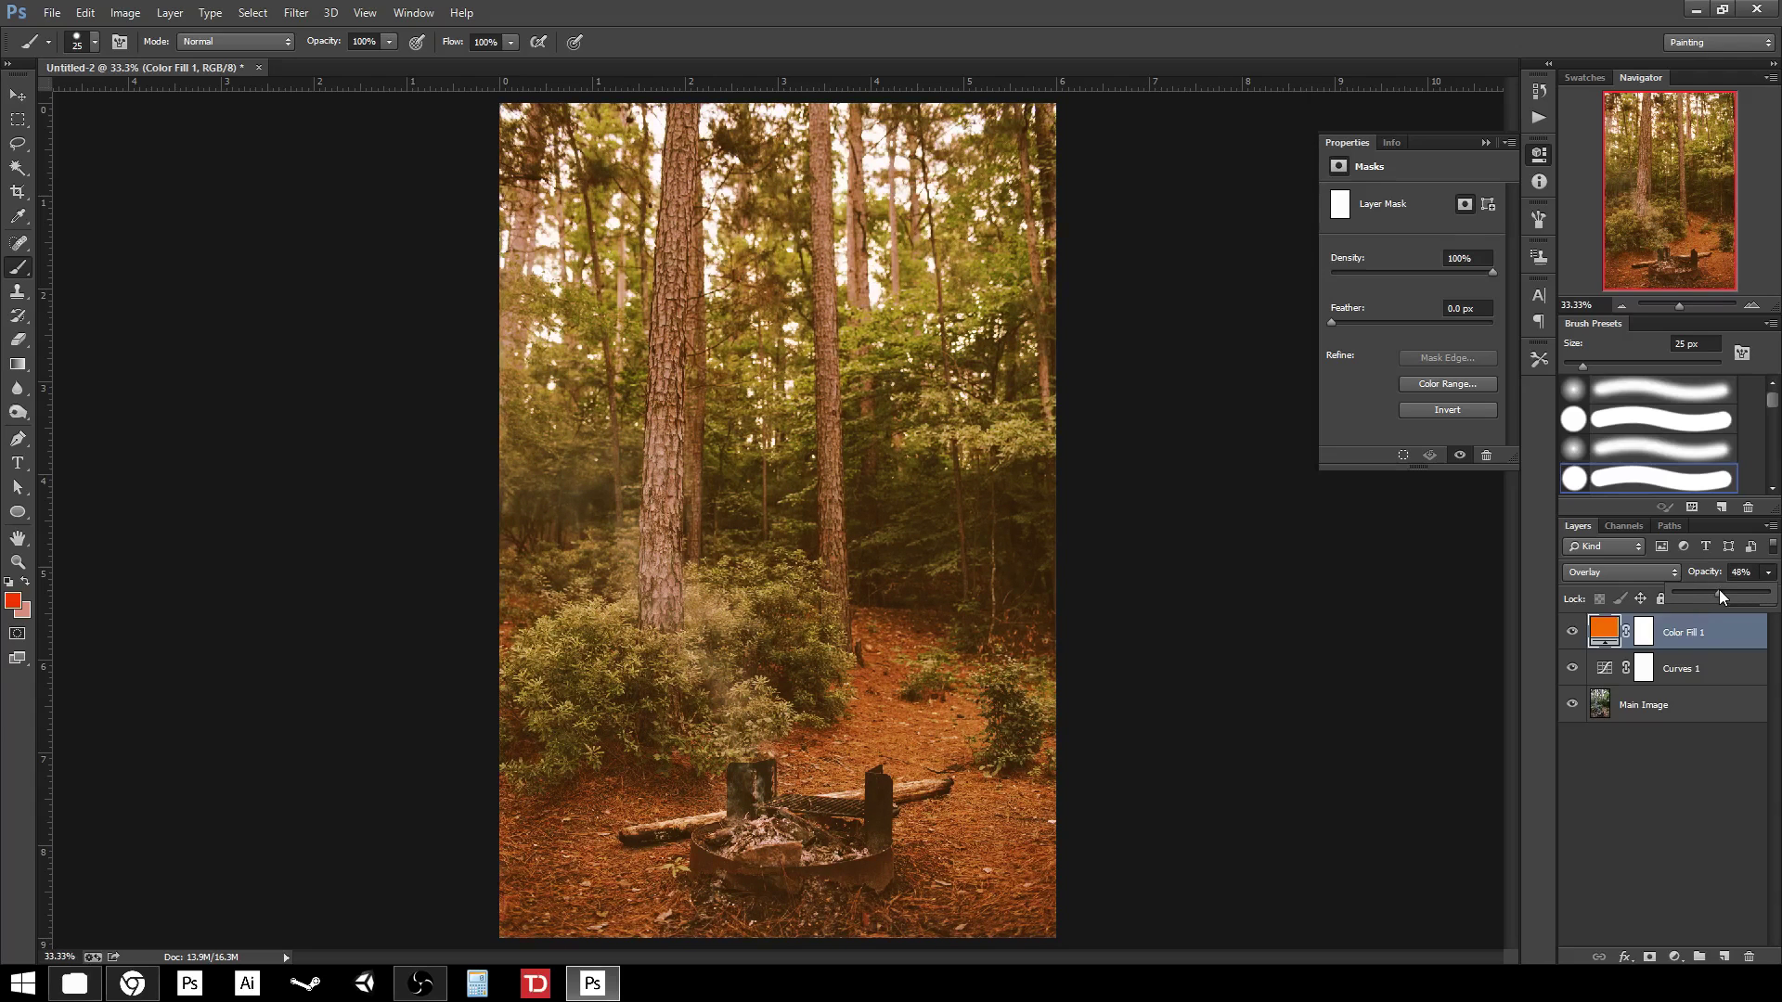
{"action": "left_click", "coordinate": [1777, 578]}
Toggle Color Fill 1's visibility to compare the tint, leaving it visible
{"action": "left_click", "coordinate": [1571, 631]}
{"action": "left_click", "coordinate": [1572, 633]}
{"action": "left_click", "coordinate": [1572, 633]}
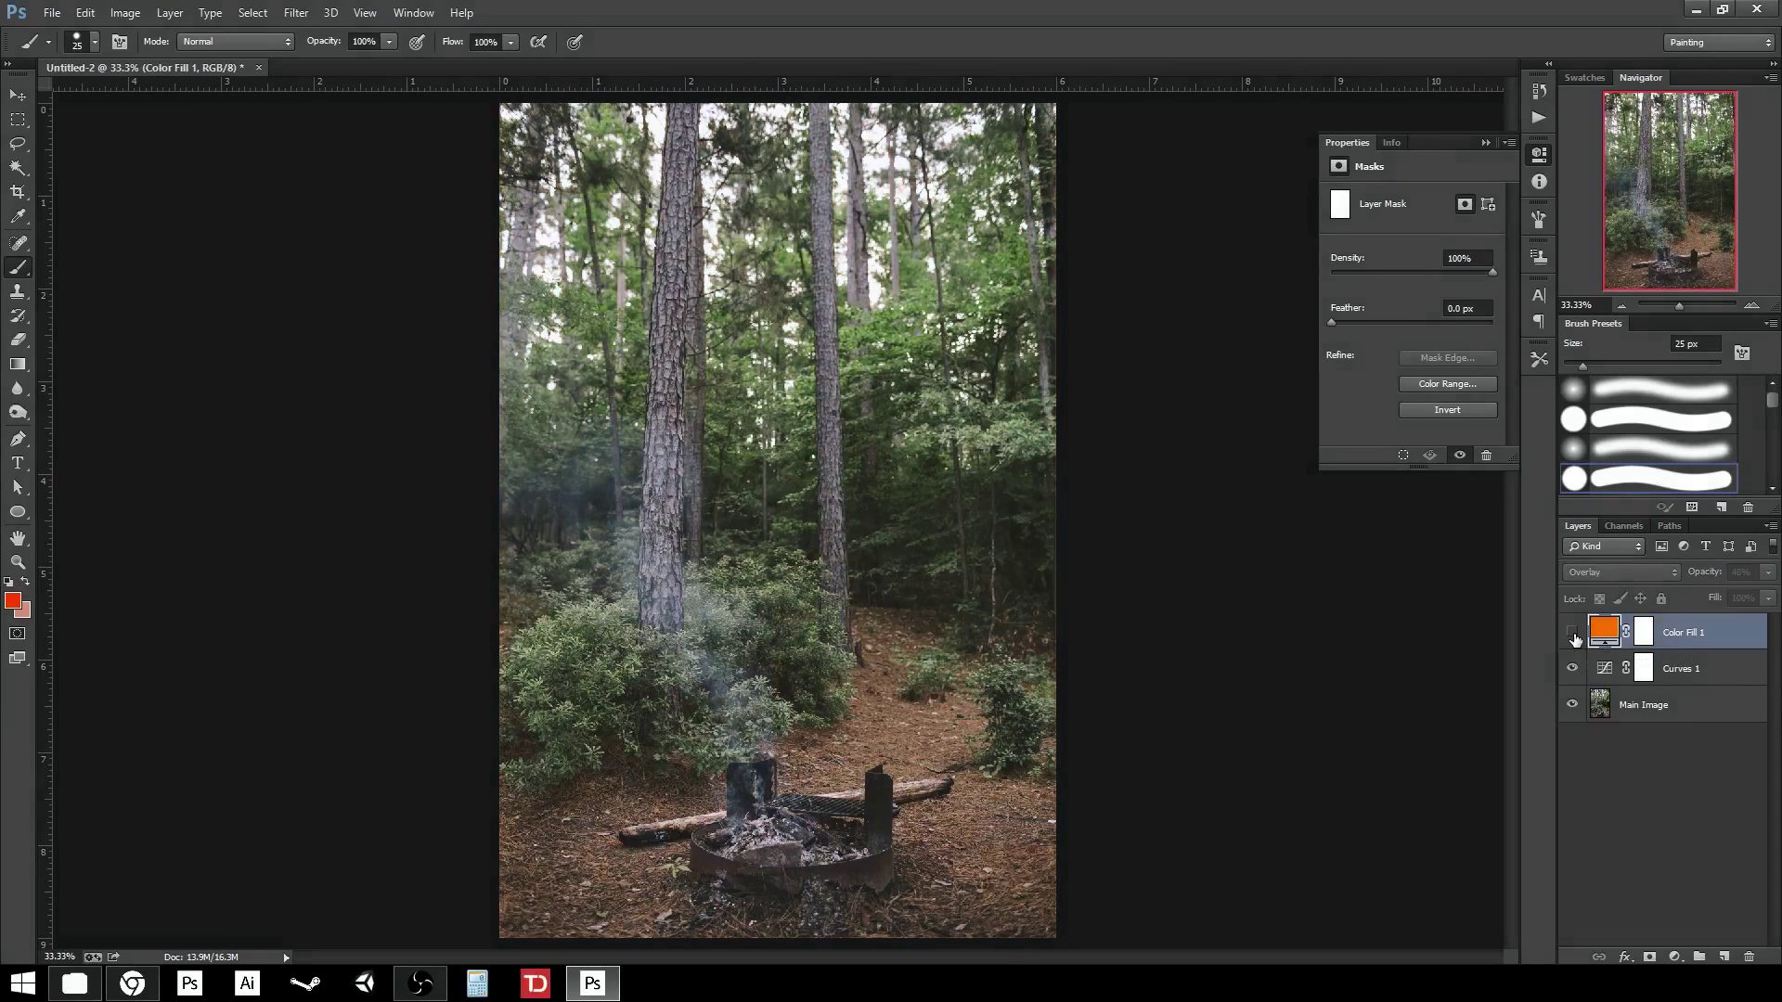
{"action": "left_click", "coordinate": [1572, 633]}
{"action": "left_click", "coordinate": [1572, 633]}
{"action": "left_click", "coordinate": [1572, 633]}
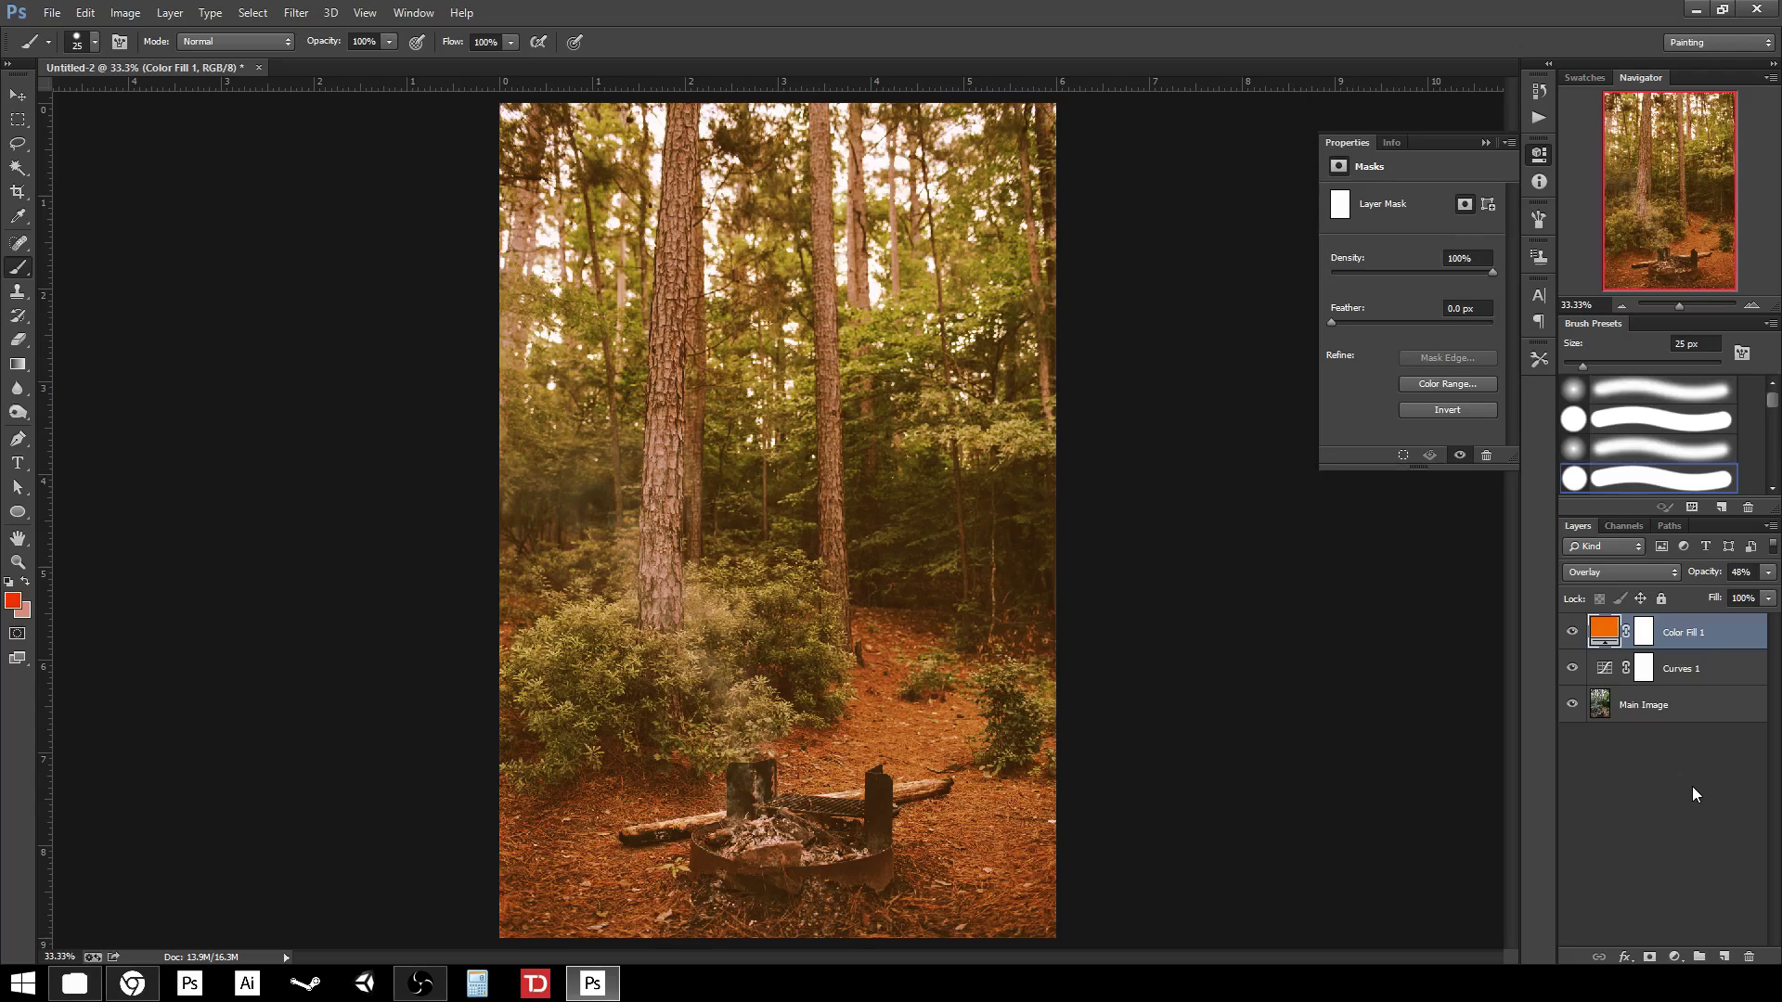
{"action": "left_click", "coordinate": [1697, 670]}
{"action": "left_click", "coordinate": [1768, 572]}
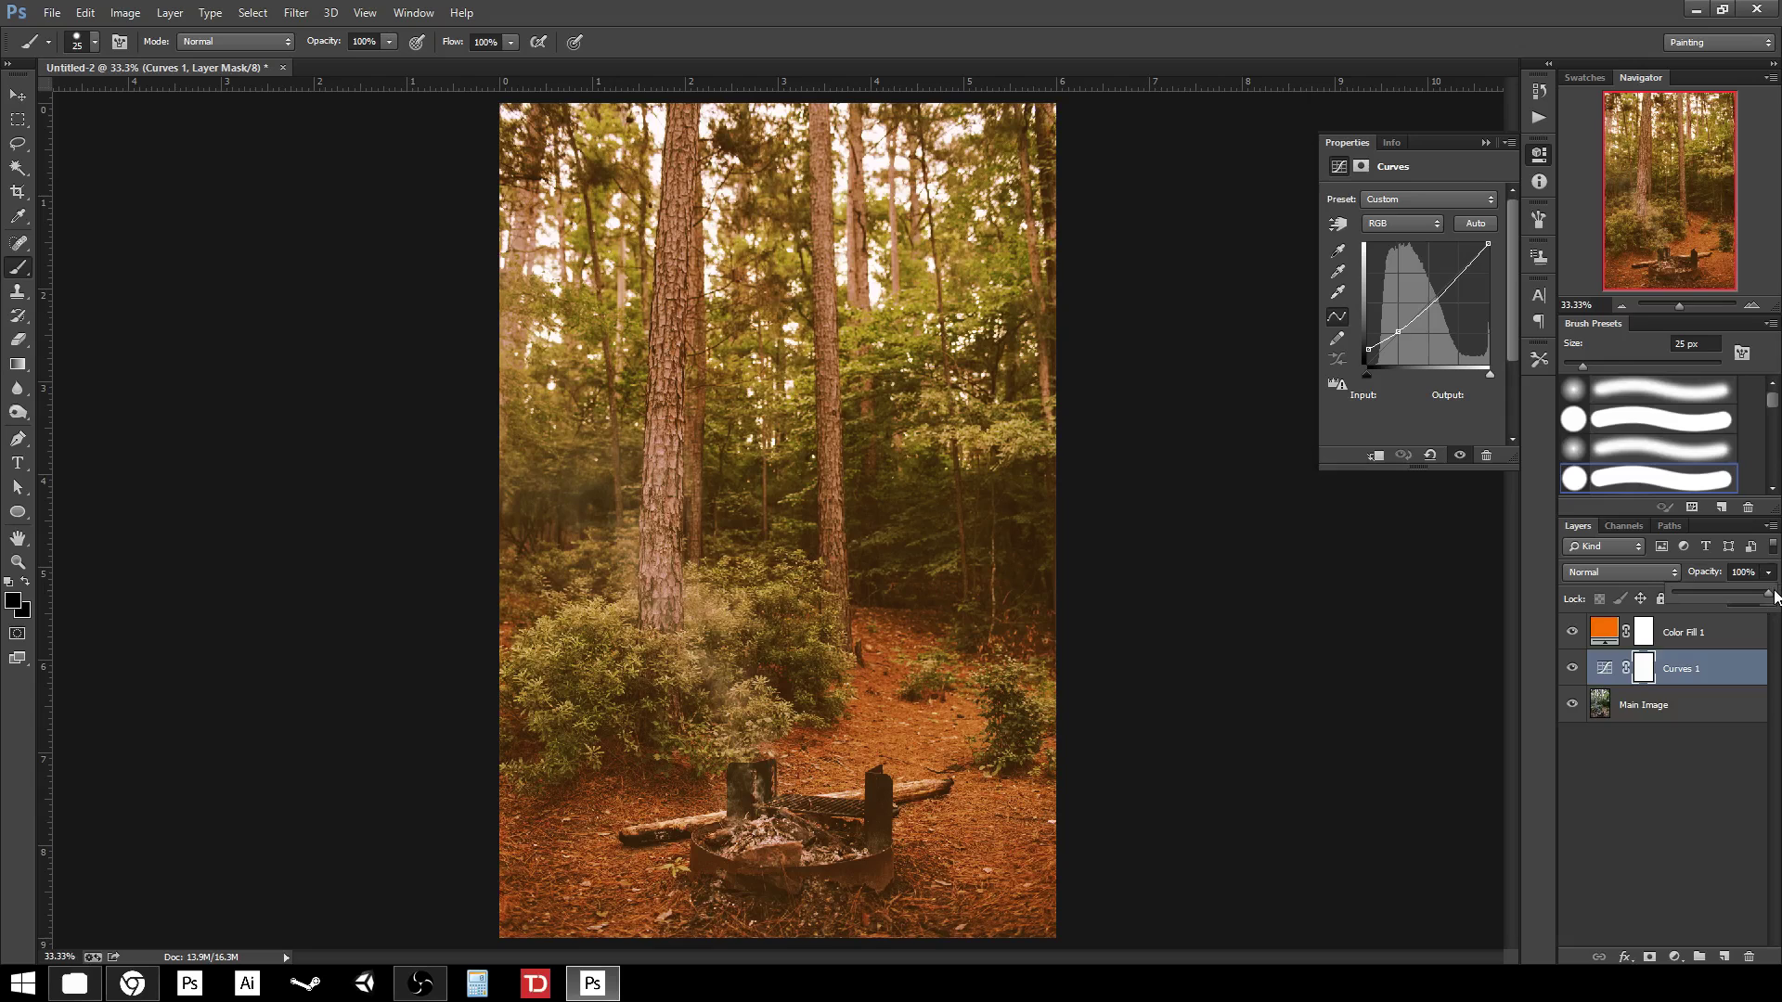
{"action": "mouse_move", "coordinate": [1769, 596]}
{"action": "left_mouse_down"}
{"action": "mouse_move", "coordinate": [1685, 593]}
{"action": "mouse_move", "coordinate": [1776, 601]}
{"action": "left_mouse_up"}
{"action": "left_click", "coordinate": [1776, 568]}
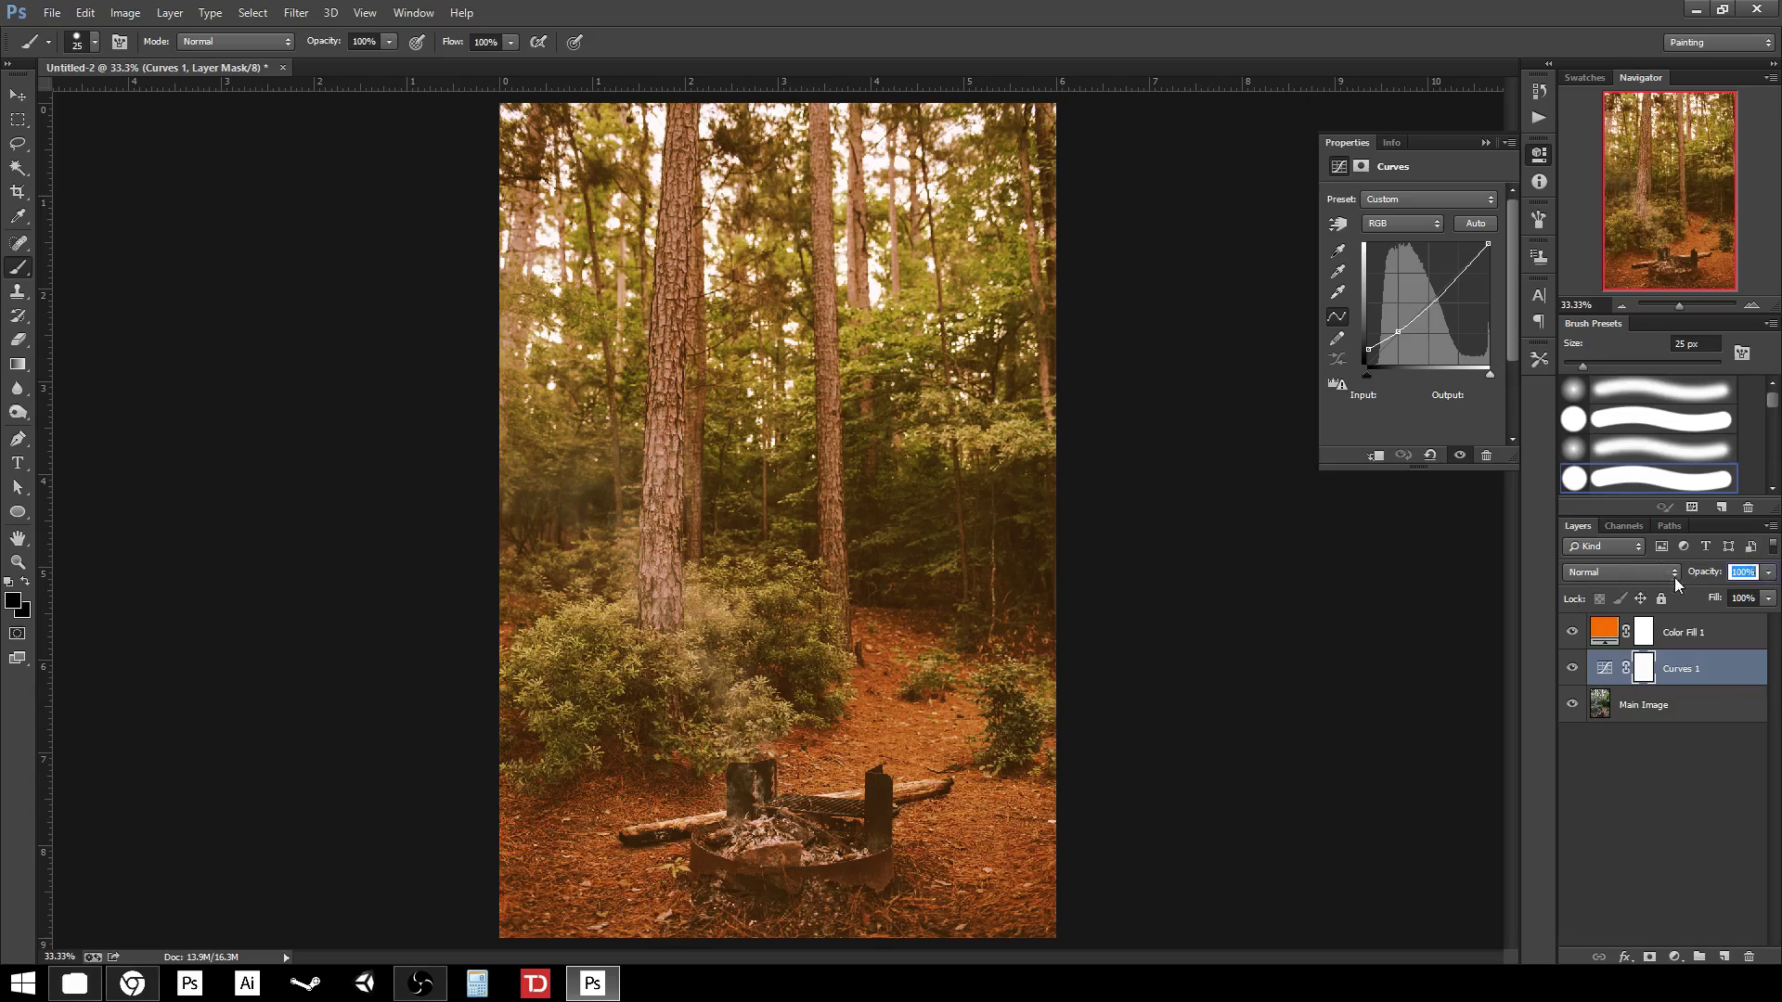
{"action": "left_click", "coordinate": [1650, 573]}
{"action": "left_click", "coordinate": [1650, 573]}
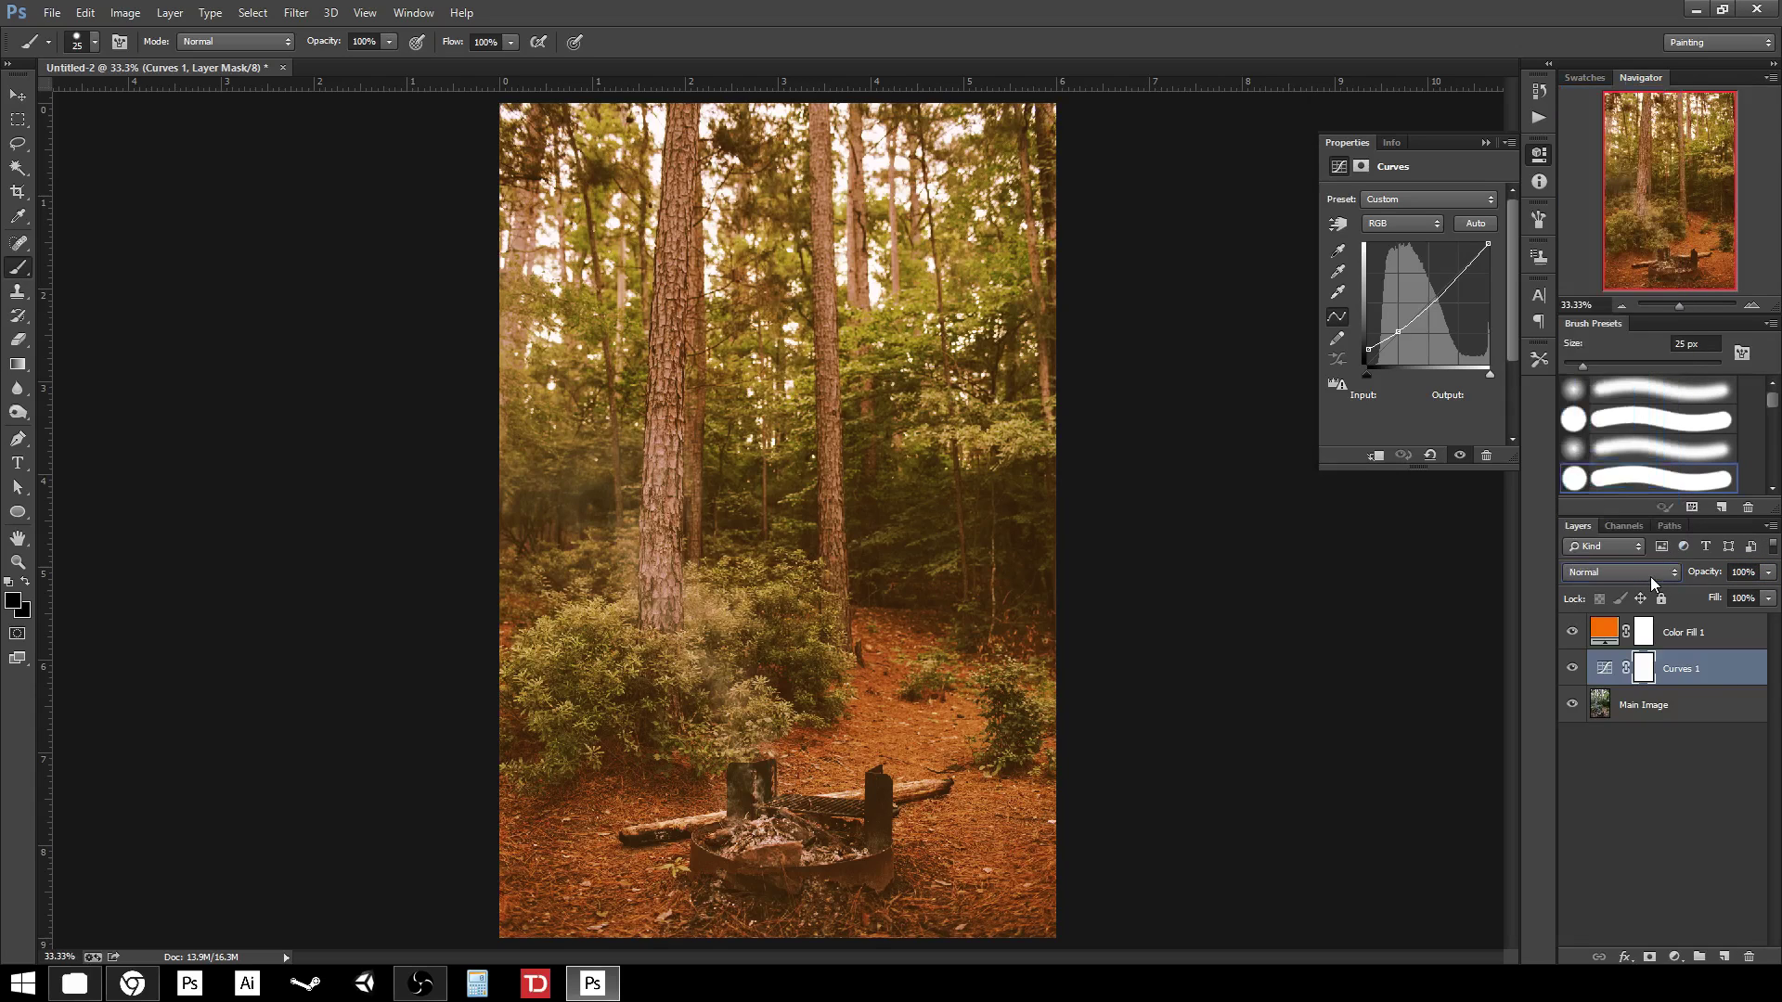
{"action": "left_click", "coordinate": [1766, 574]}
{"action": "left_click", "coordinate": [1768, 575]}
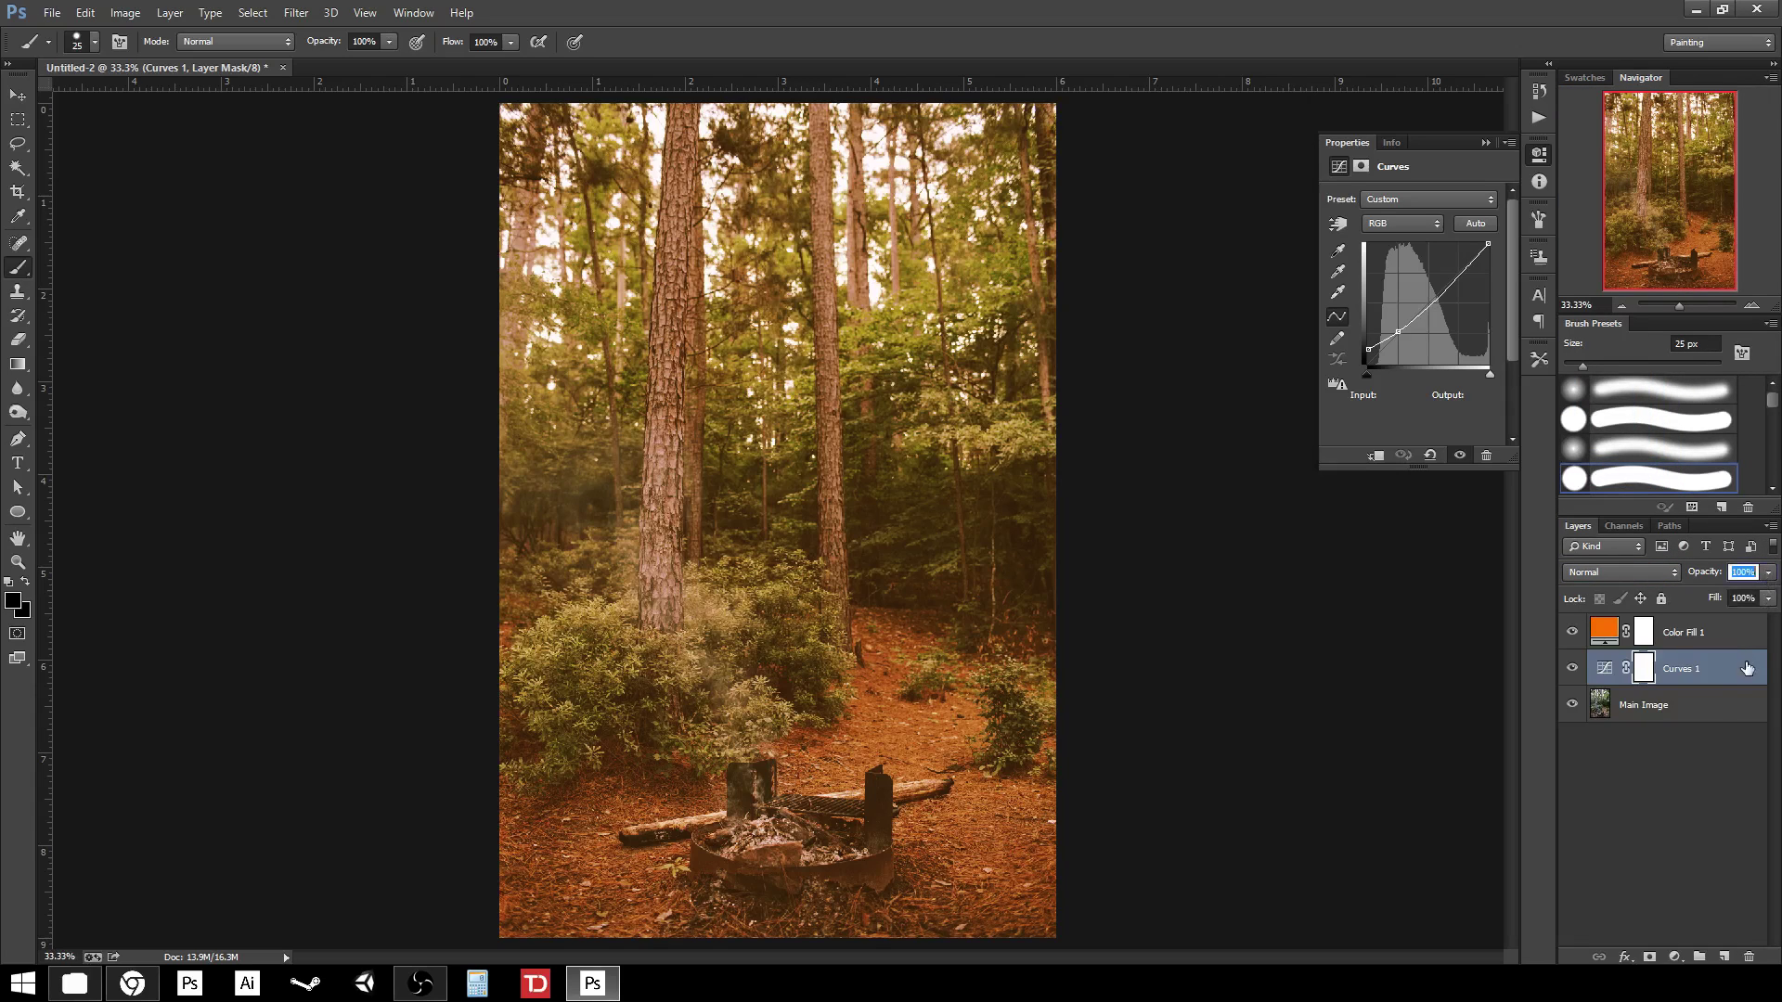
{"action": "left_click", "coordinate": [1717, 705]}
{"action": "left_click", "coordinate": [1714, 675]}
{"action": "left_click", "coordinate": [1709, 638]}
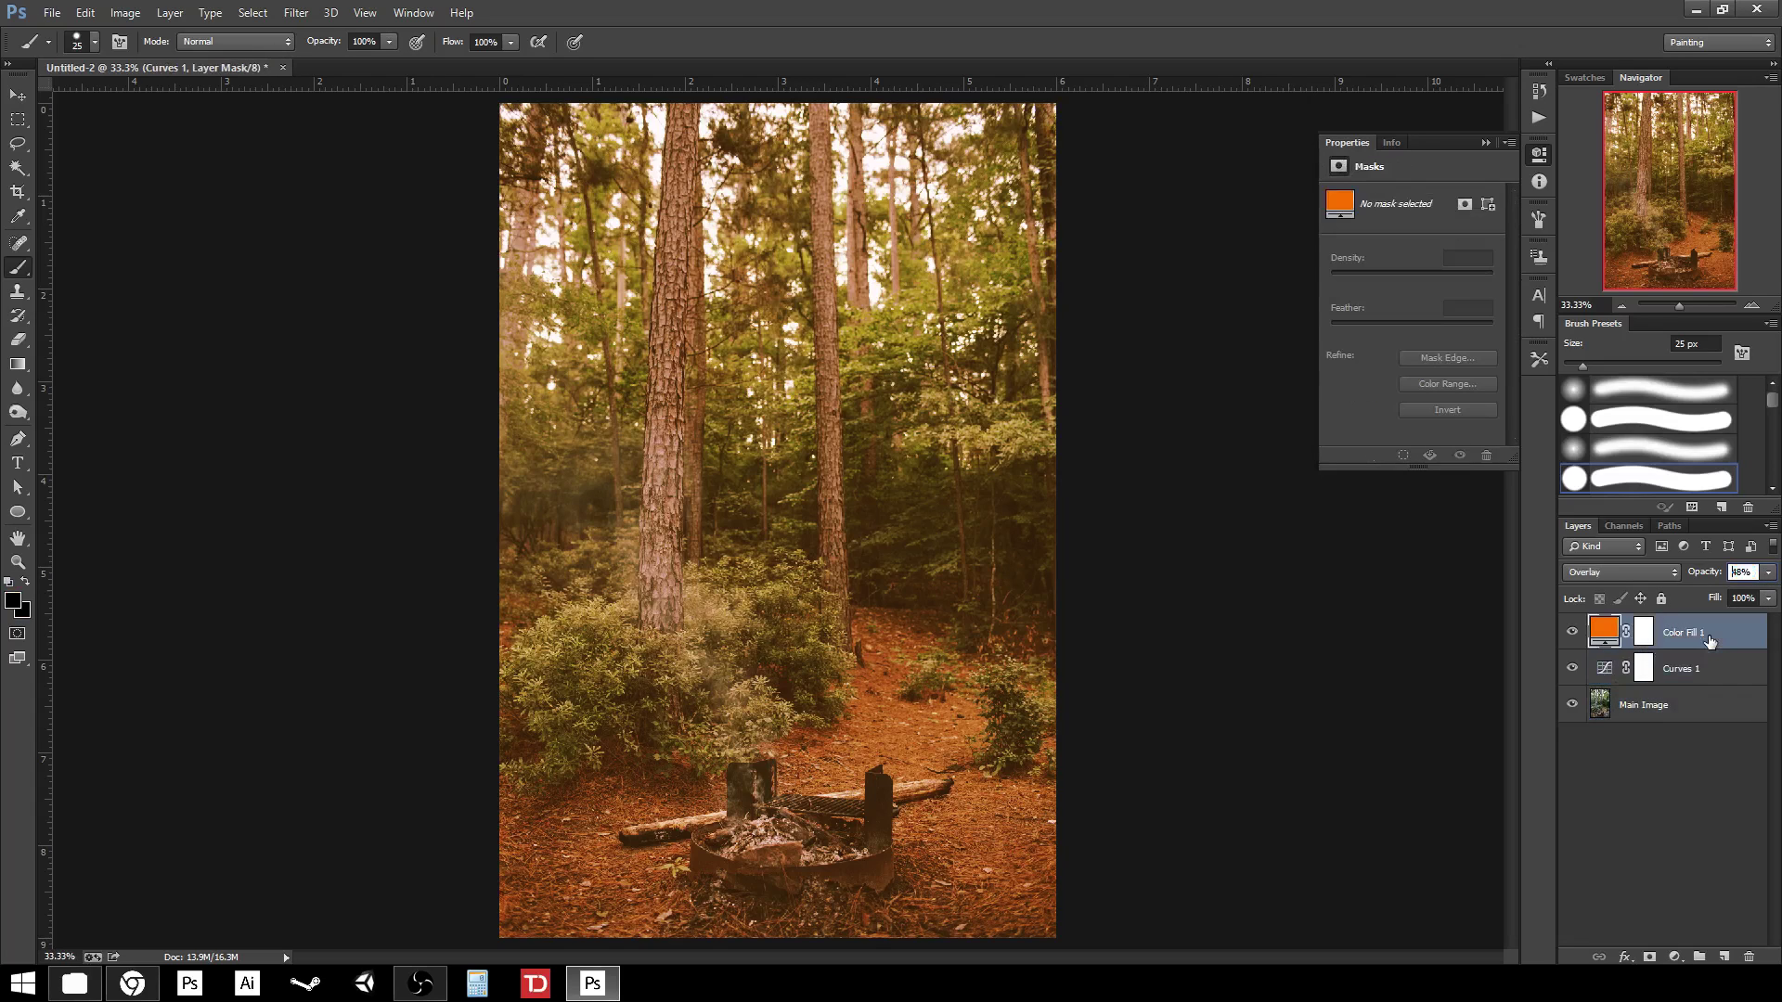
{"action": "left_click", "coordinate": [1690, 702]}
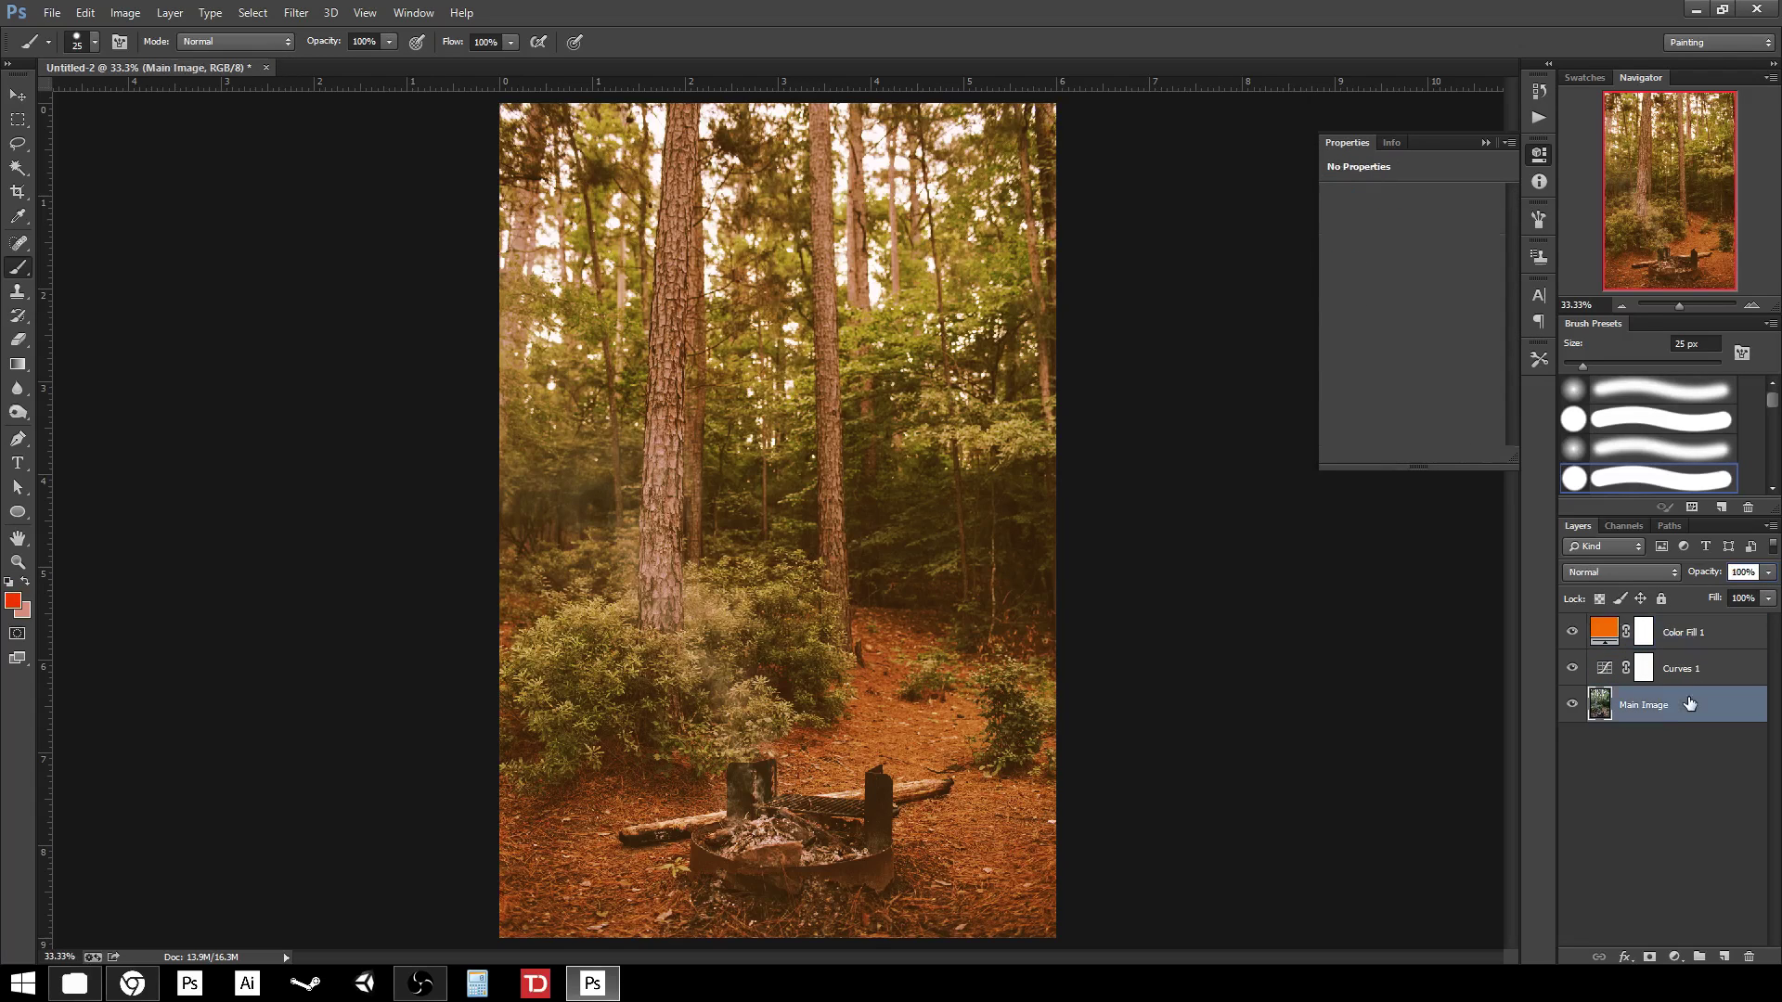
{"action": "left_click", "coordinate": [1693, 672]}
{"action": "left_click", "coordinate": [1699, 641]}
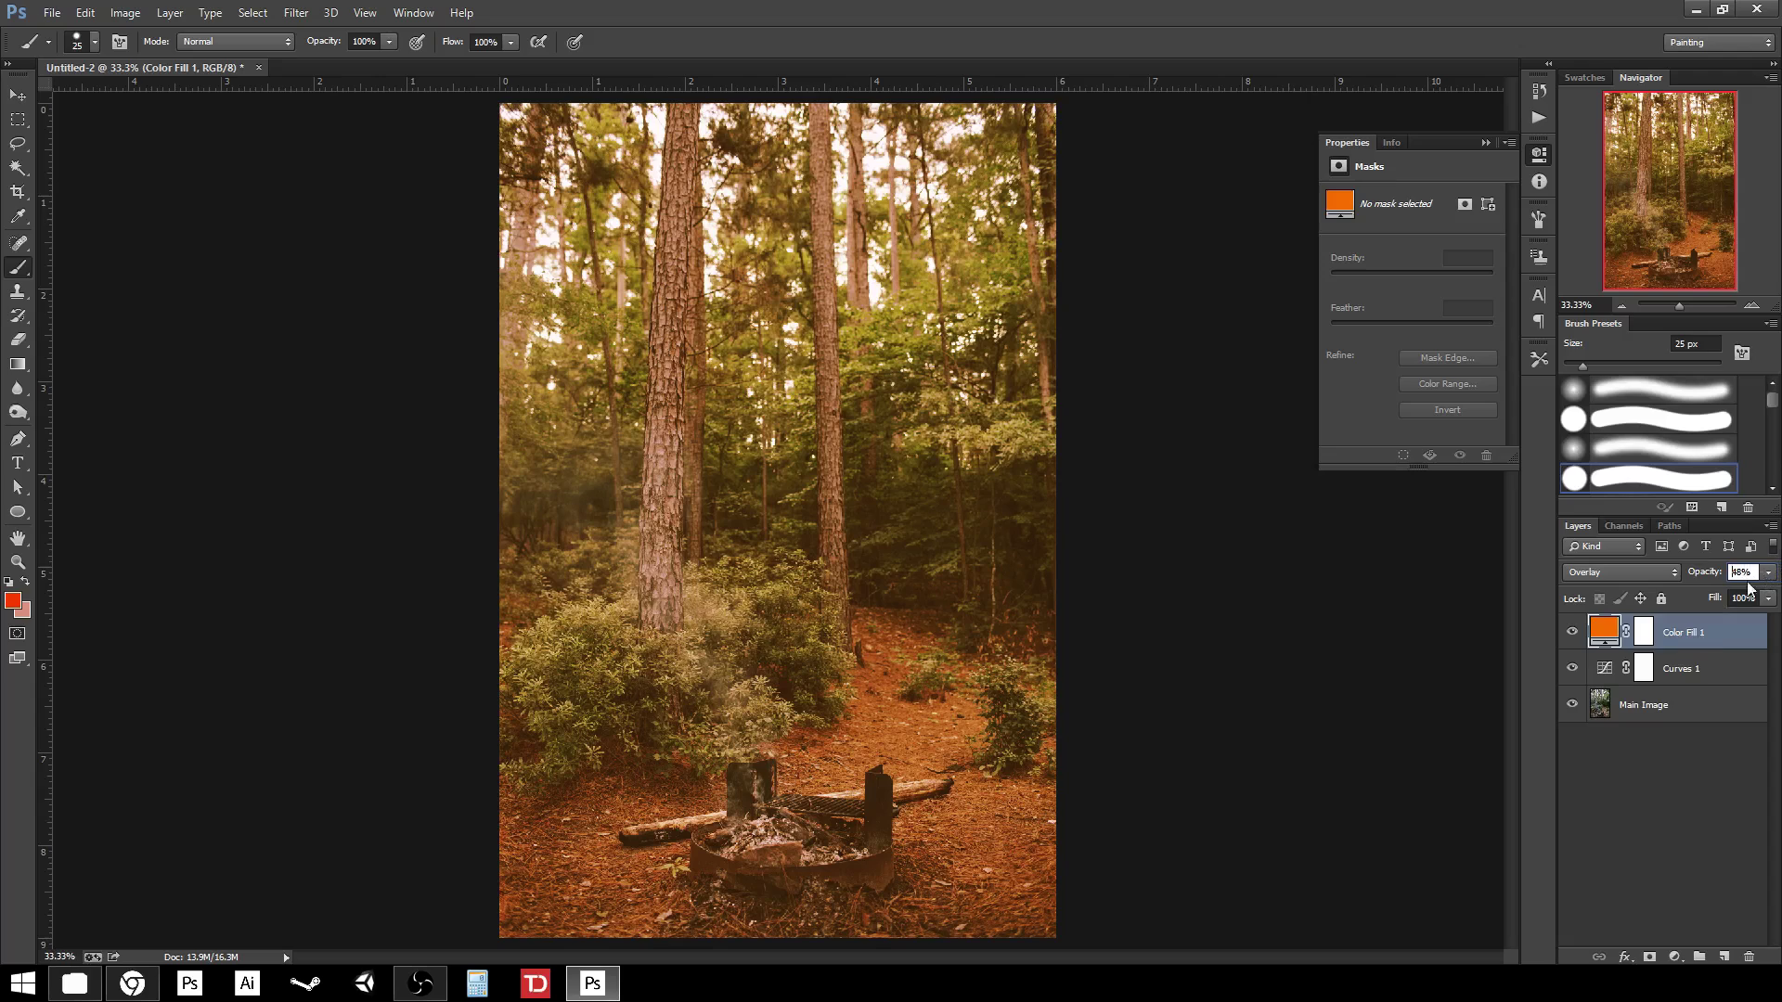
{"action": "left_click", "coordinate": [1705, 669]}
{"action": "left_click", "coordinate": [1691, 705]}
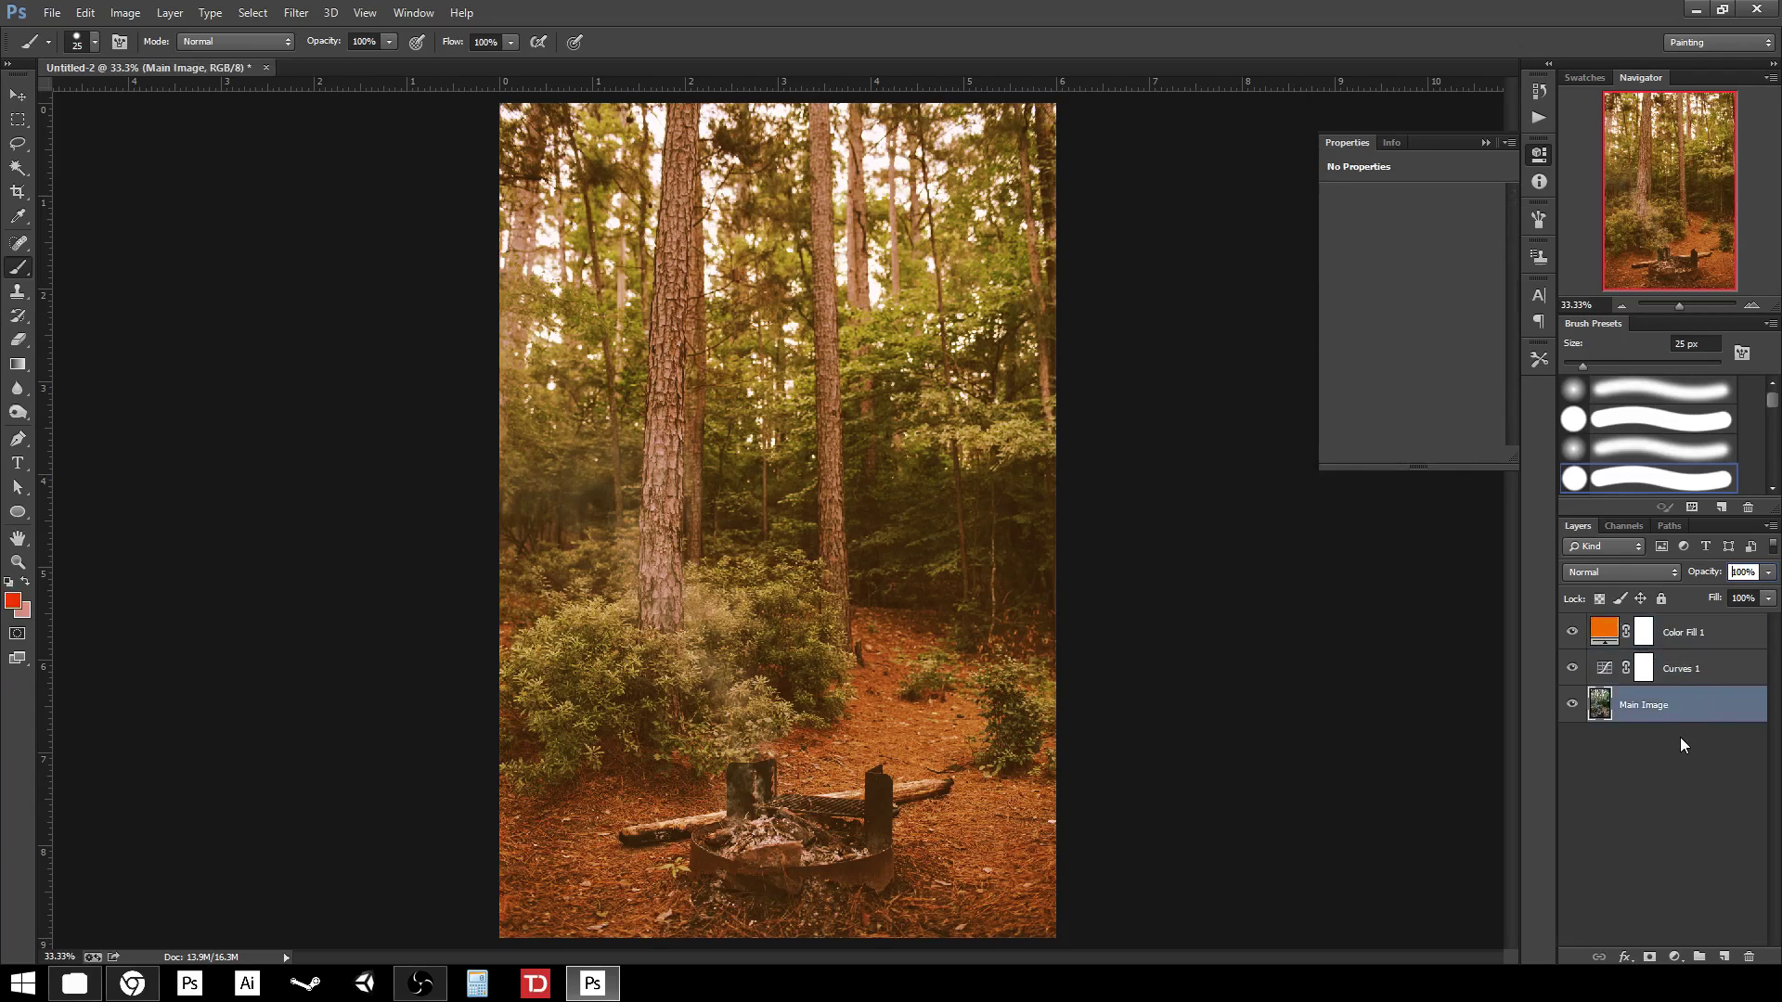